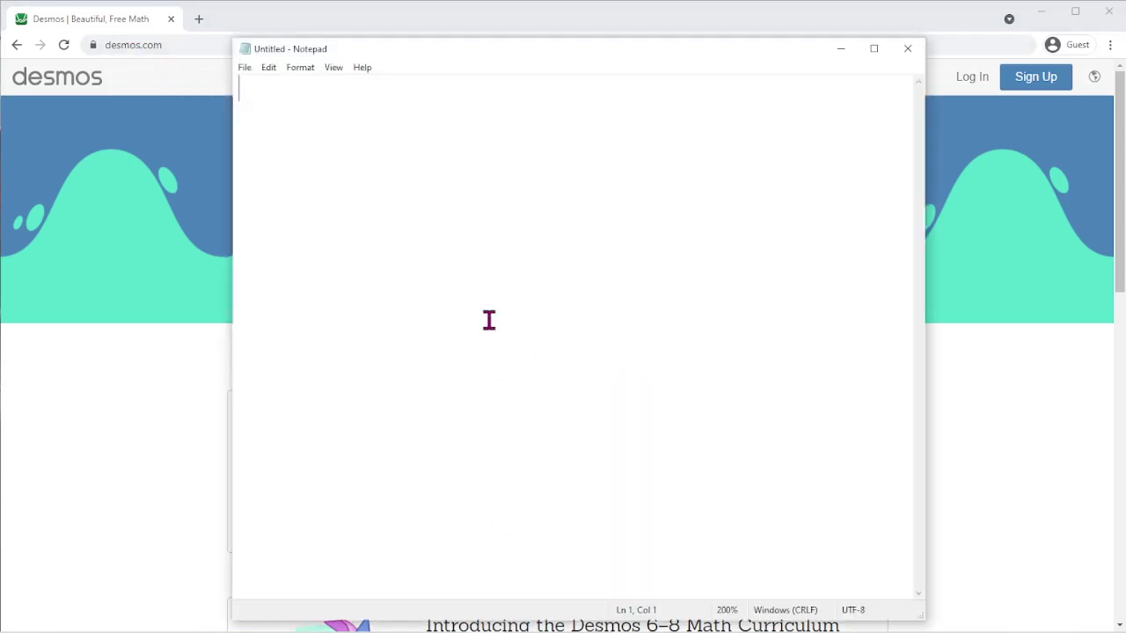
Type 'Fast' in the notes and shorten the Notepad window to reveal the Desmos banner.
type("Fas")
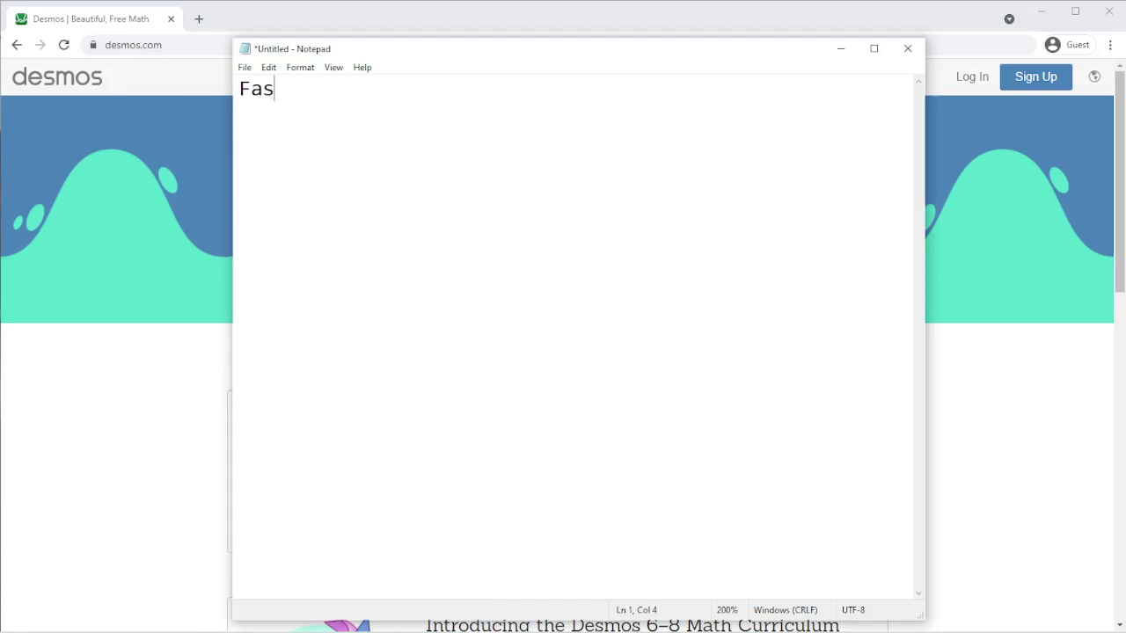
type("t")
left_click_drag(653, 40, 629, 69)
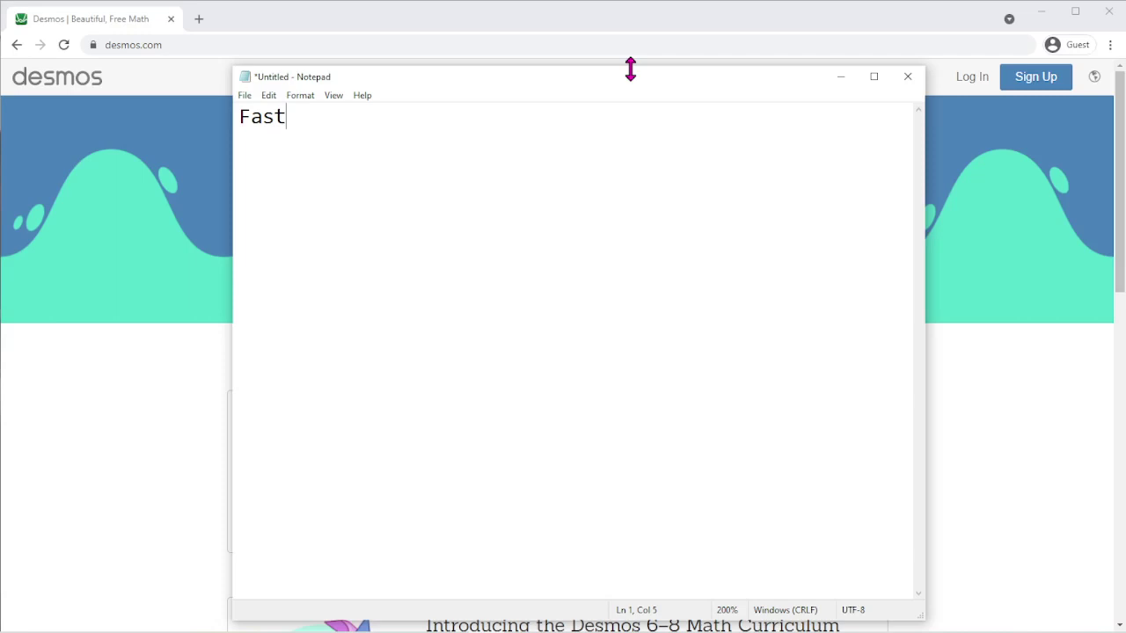
Start a blank Untitled Graph in Desmos Graphing Calculator, then return to the Notepad notes.
left_click(384, 15)
left_click(567, 250)
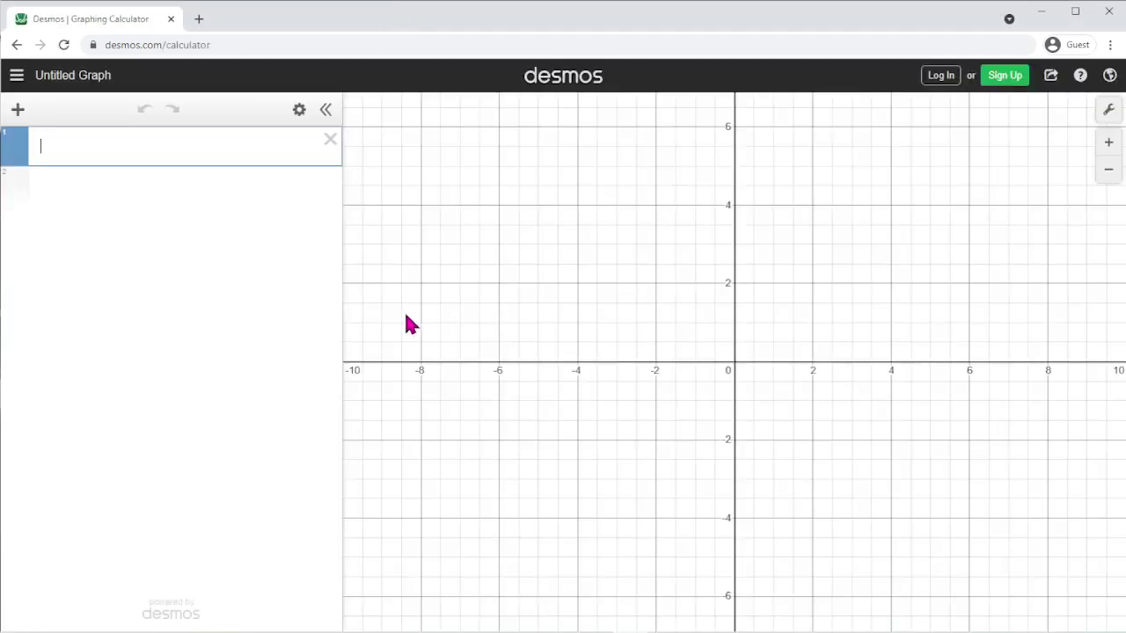
key("alt+Tab")
key("alt+Tab")
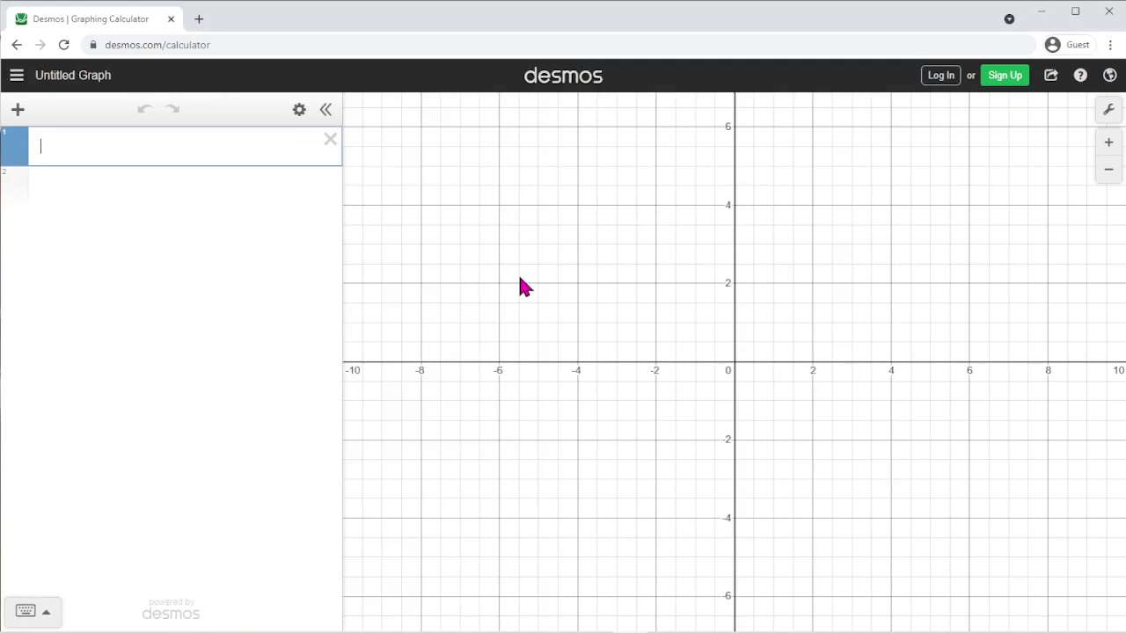
key("alt+Tab")
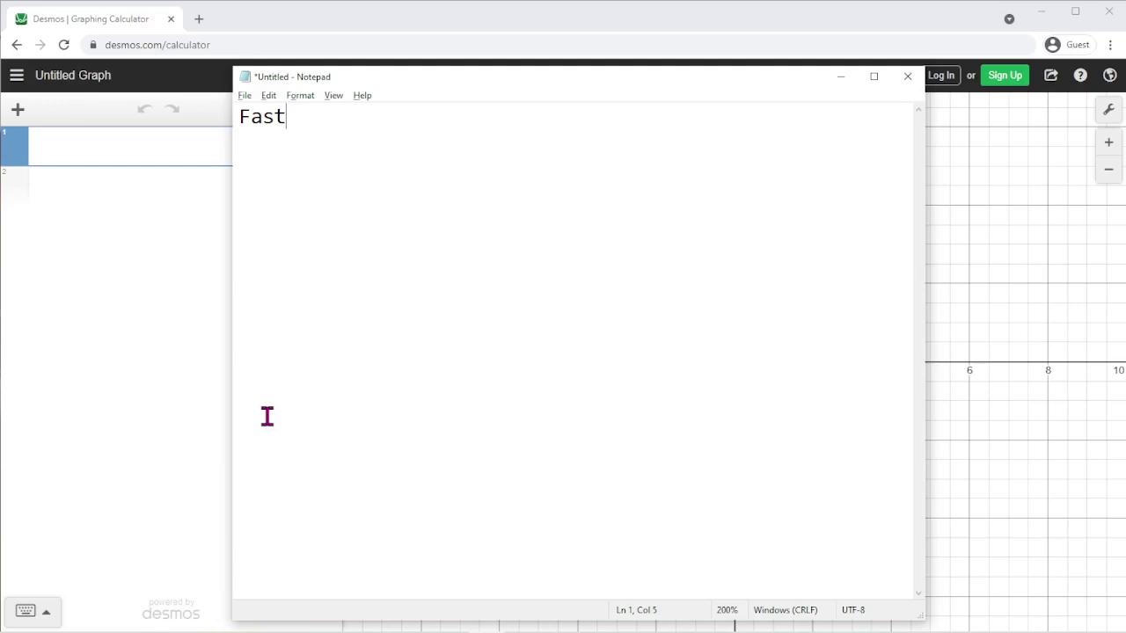
Undo 'Fast' and write the heading 'Design, explore, explain' followed by a blank line.
key("ctrl+z")
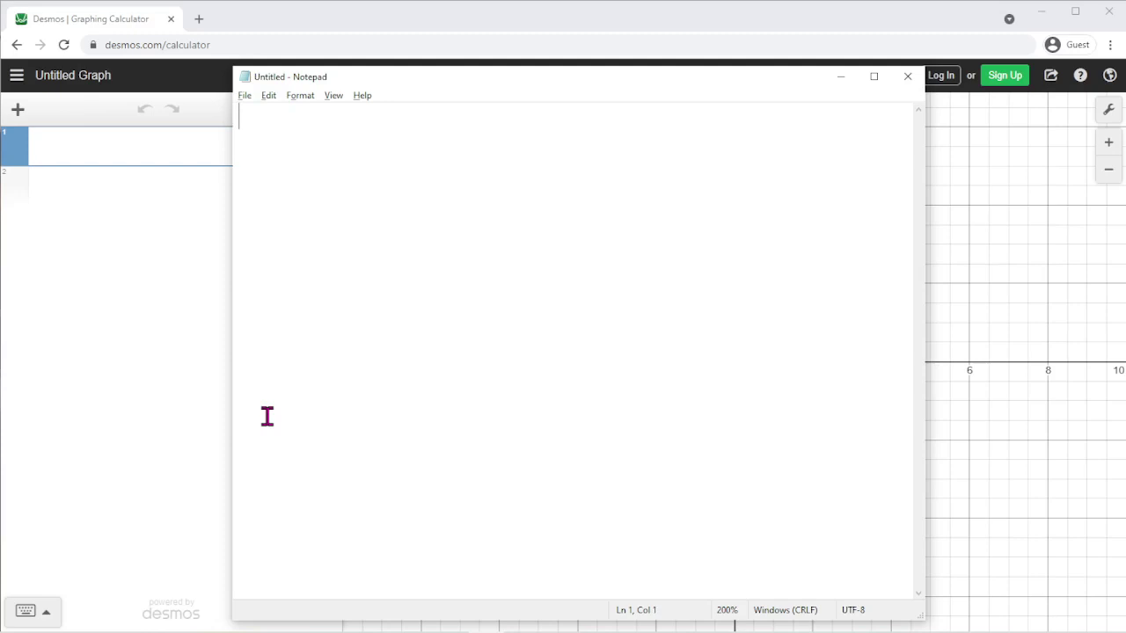
type("Design, ")
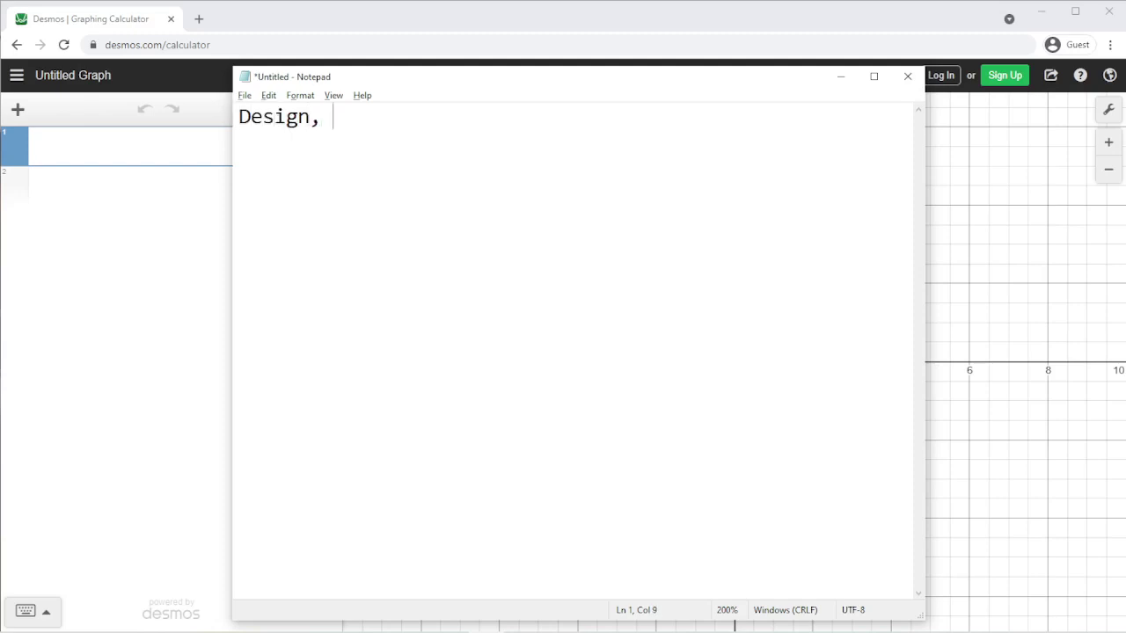
type("explore, explain")
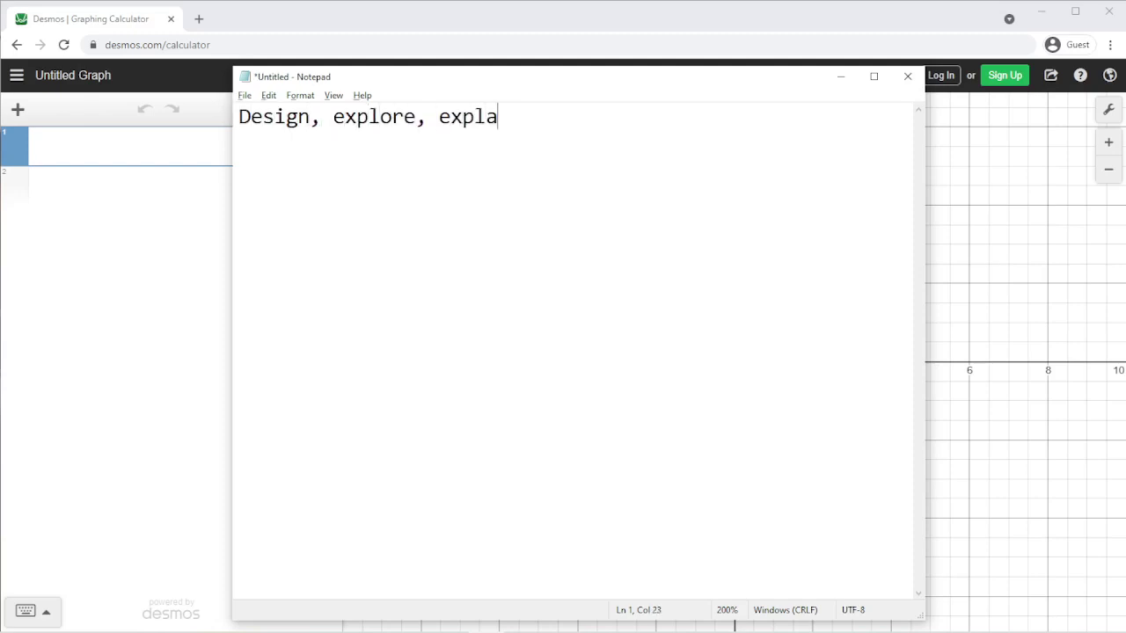
key("Return")
key("Return")
Add the line 'Teacher designs before class, opens project in class to explain'.
type("Teacher design")
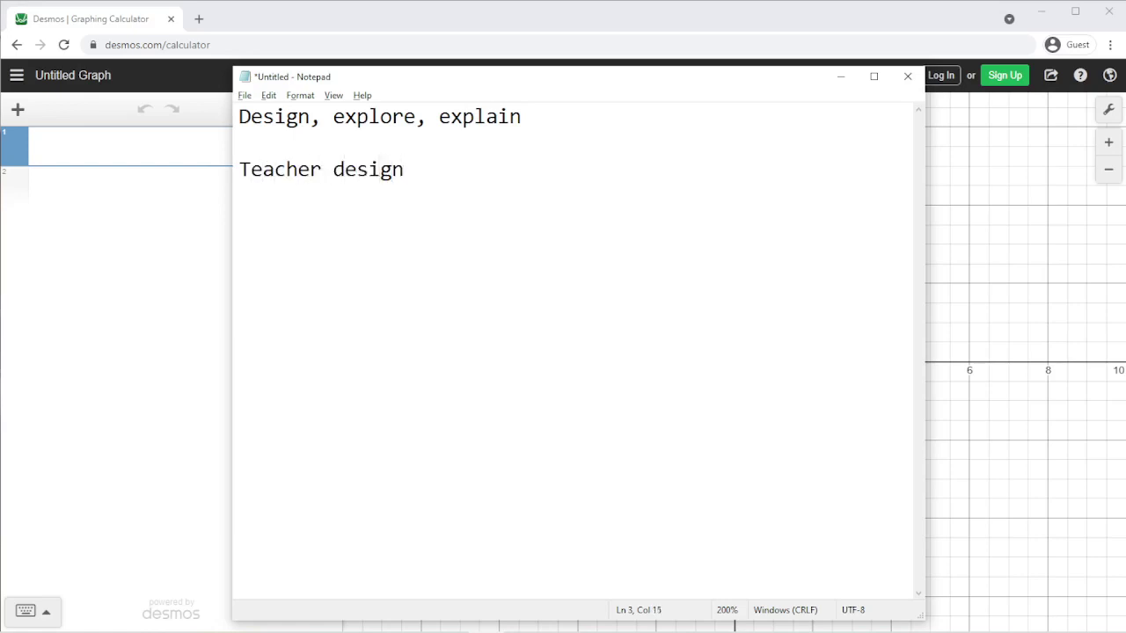
type("s bef")
key("BackSpace")
type("fore ")
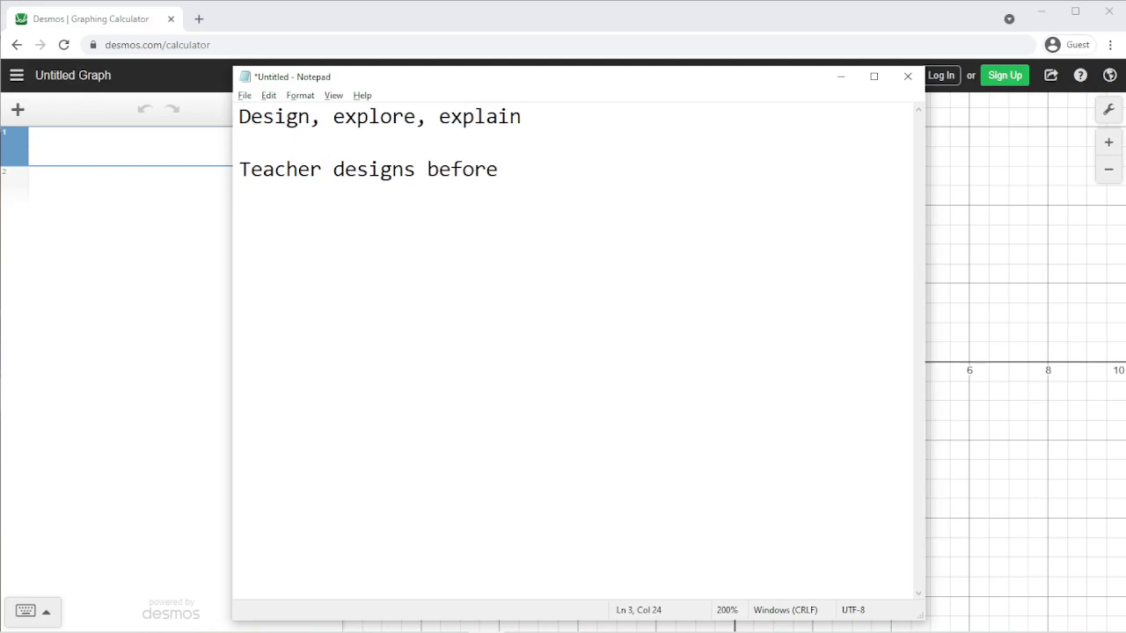
type("class,")
type("opens ")
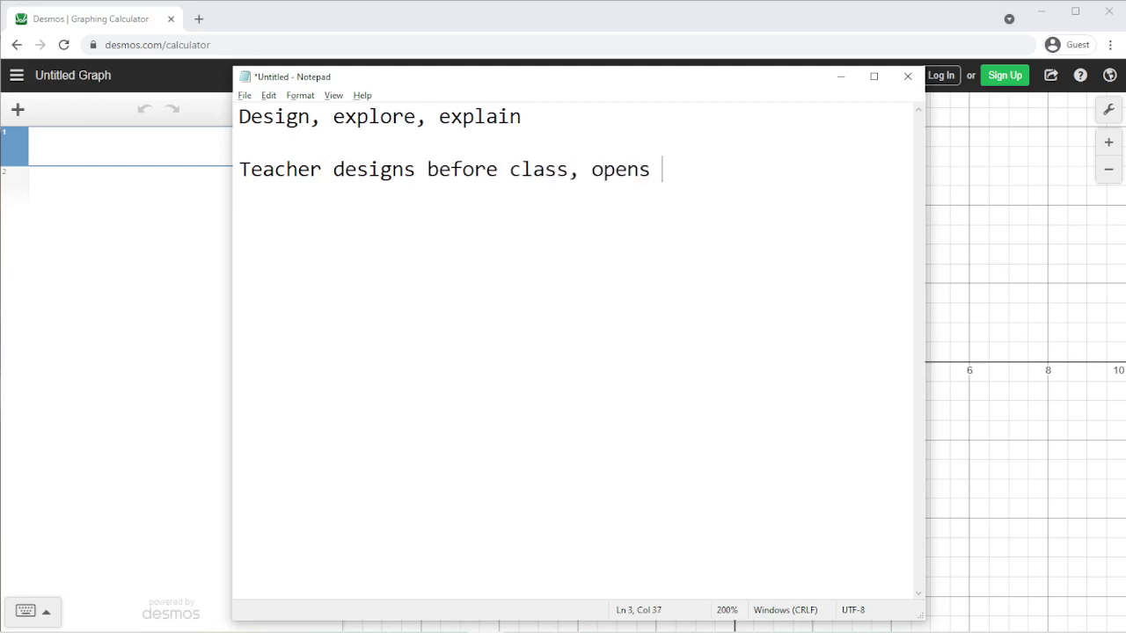
type("projce")
key("BackSpace")
key("BackSpace")
type("ect")
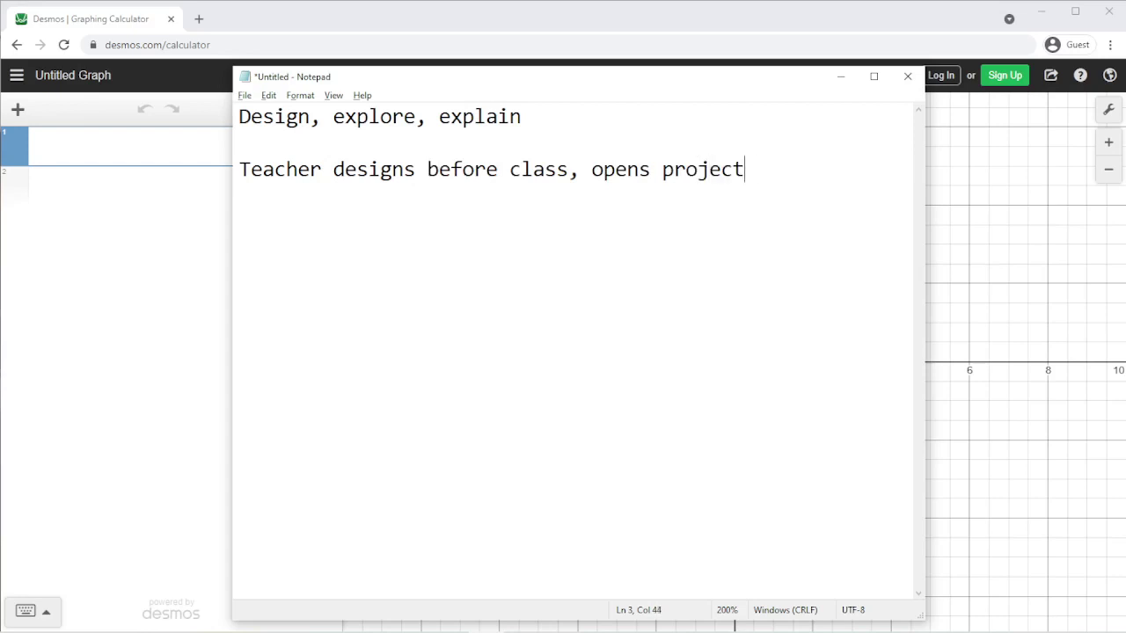
type(" in class to explain")
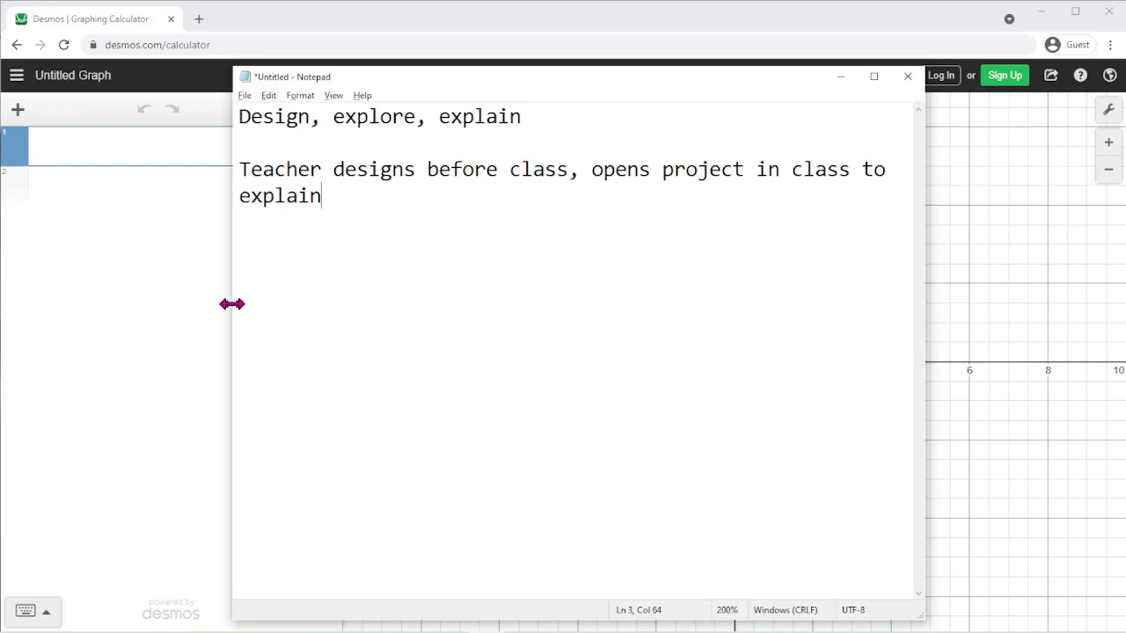
Widen the notes window and add 'Teacher designs before class, students explore and explain'.
left_click_drag(232, 304, 107, 294)
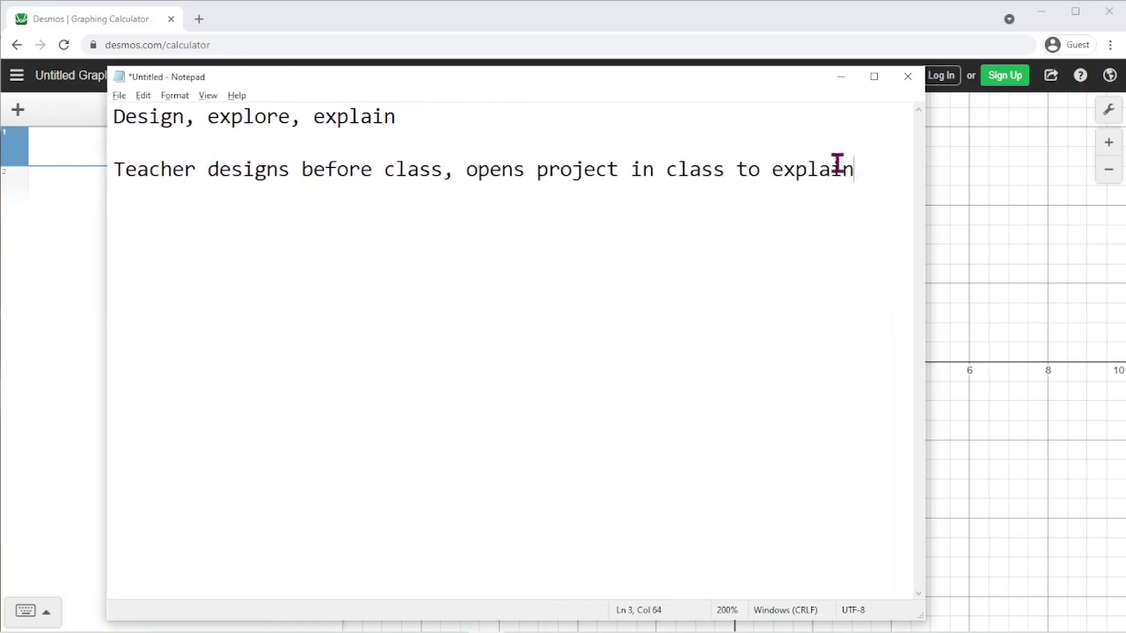
key("Return")
type("Teacher des")
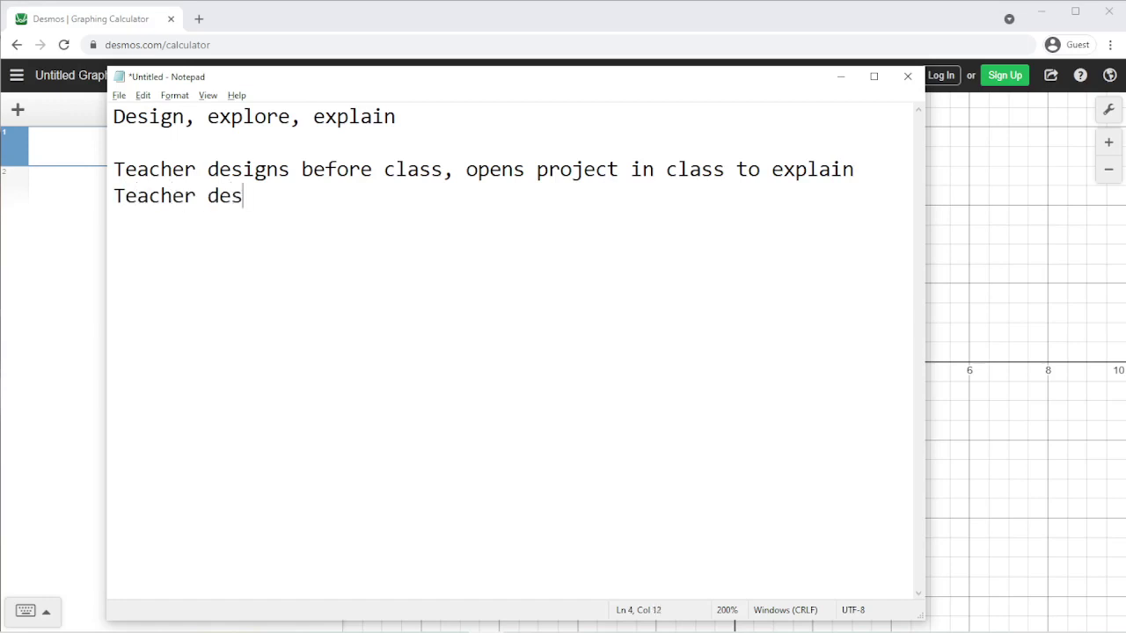
type("igns before class, students o")
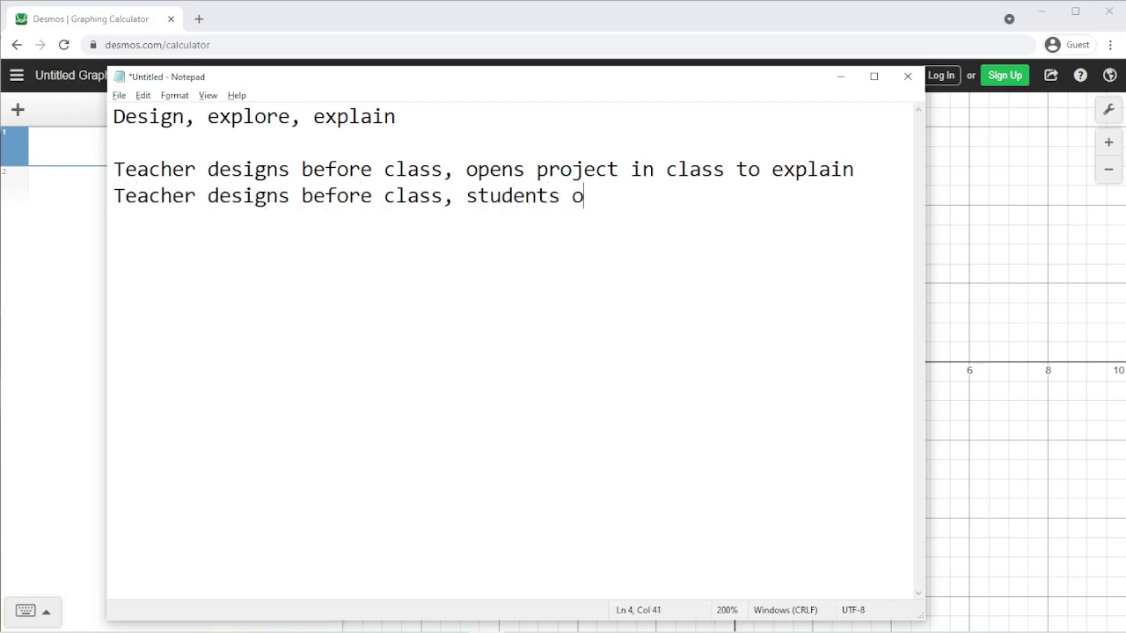
key("BackSpace")
type("explore a")
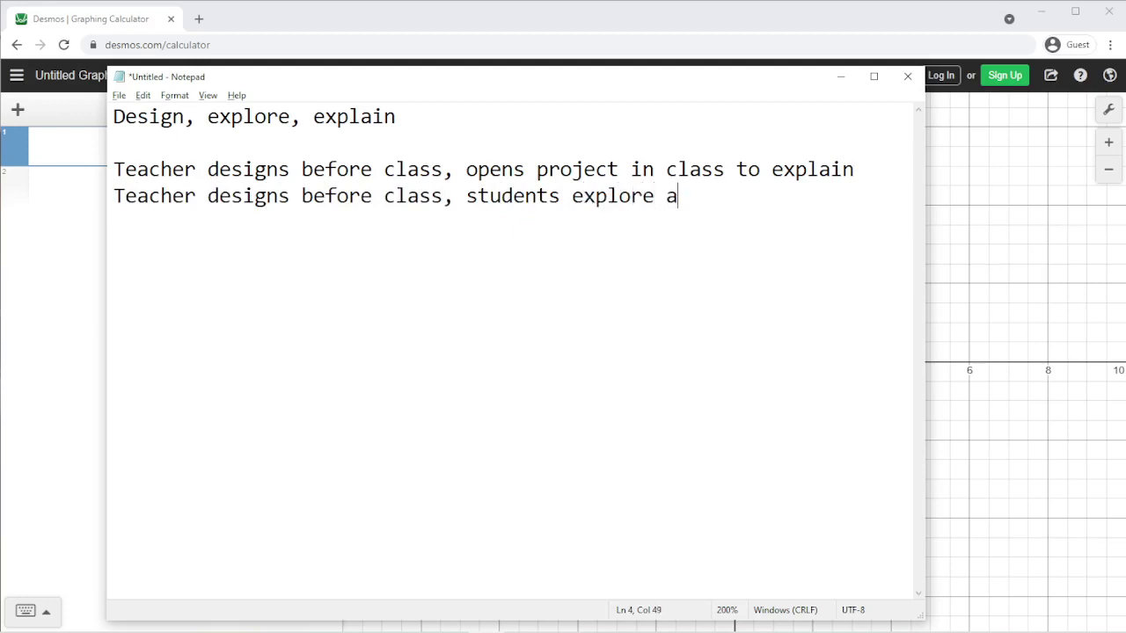
type("nd explain")
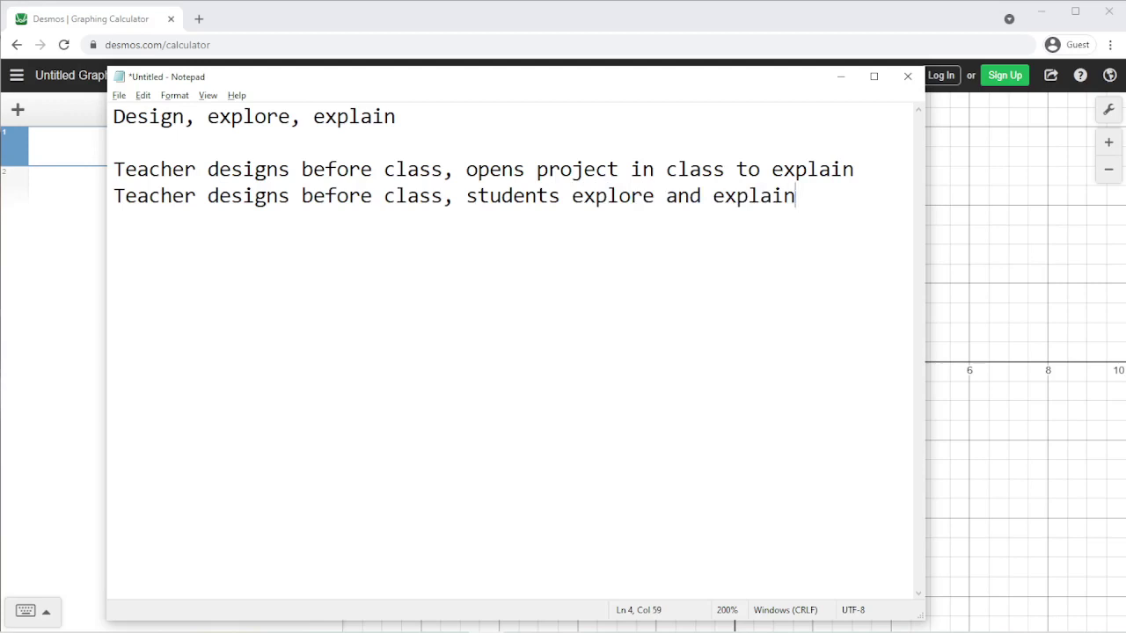
Add 'Student designs for exploration (or for drawing)' and 'Teacher designs on-the-fly in class, while explaining'.
key("Return")
type("Student student")
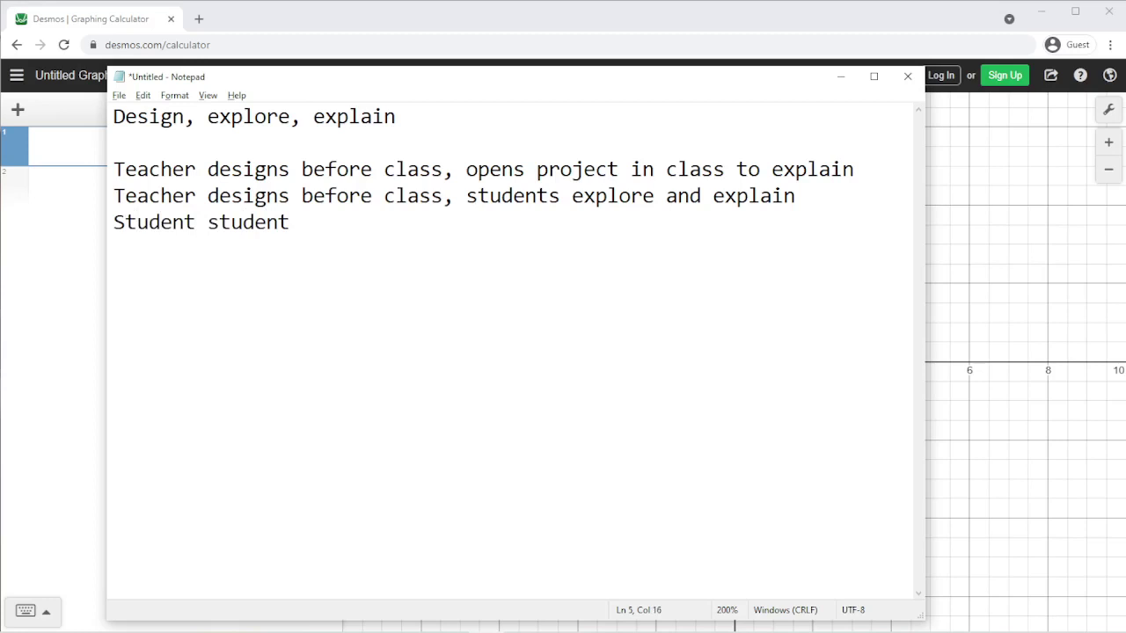
key("BackSpace")
key("BackSpace")
key("BackSpace")
key("BackSpace")
key("BackSpace")
key("BackSpace")
key("BackSpace")
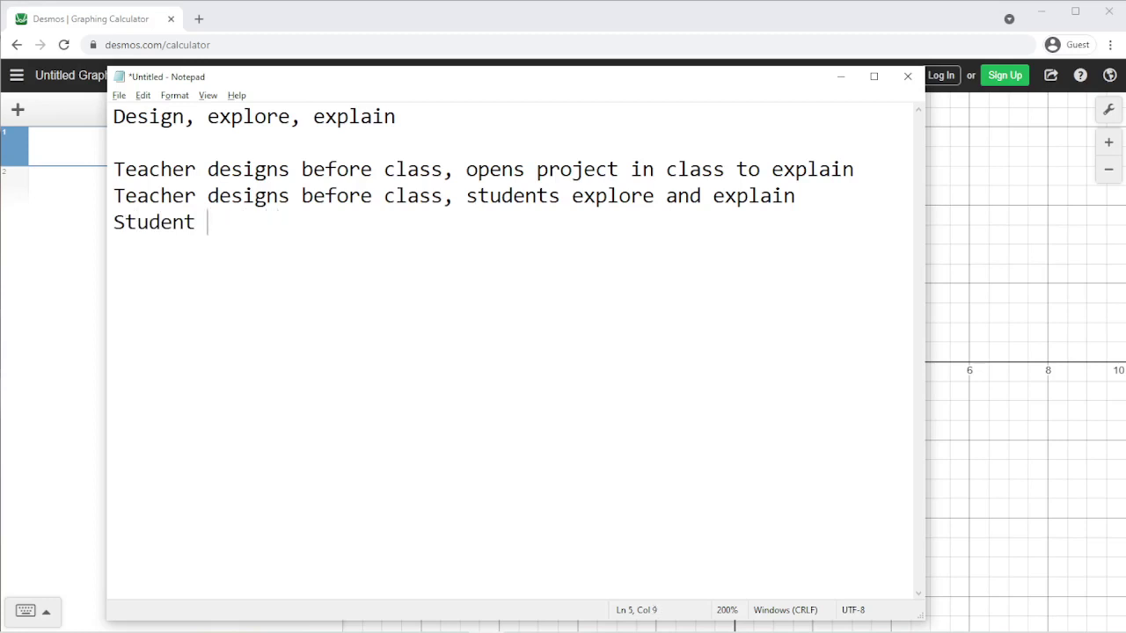
type("design")
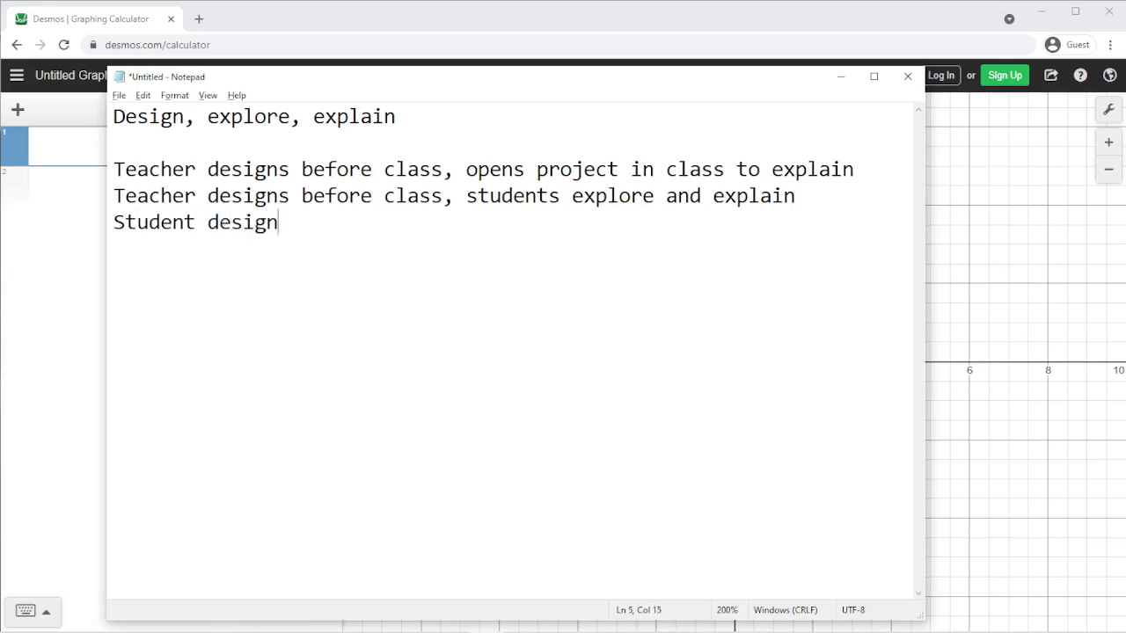
type("s")
type("for exploration")
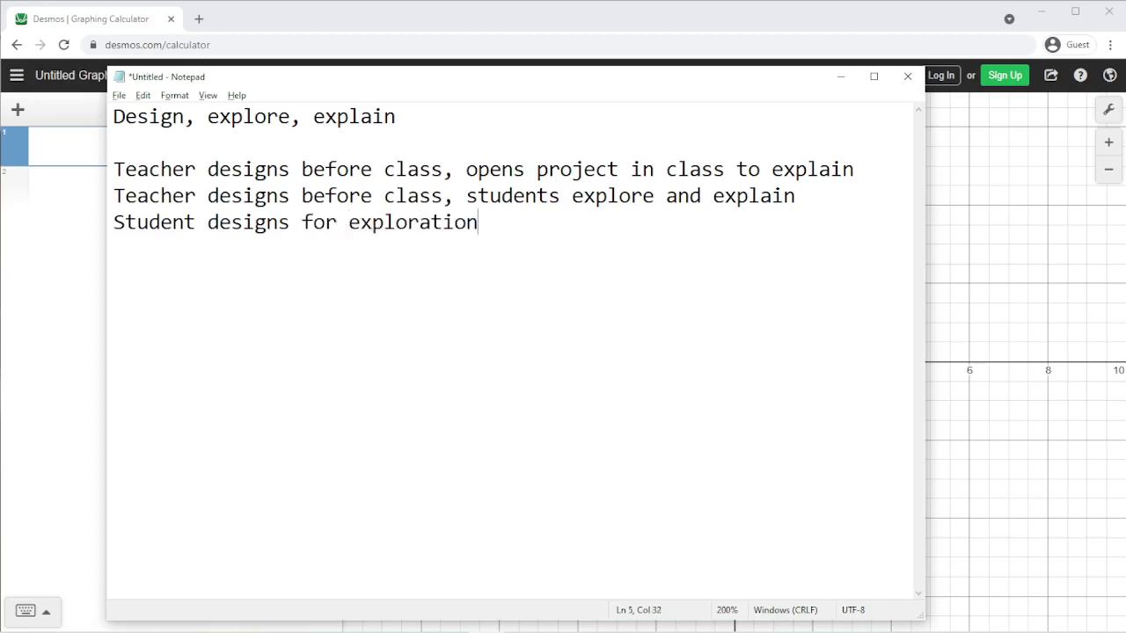
type(" (")
key("BackSpace")
key("BackSpace")
type("(or for drawing)")
key("Return")
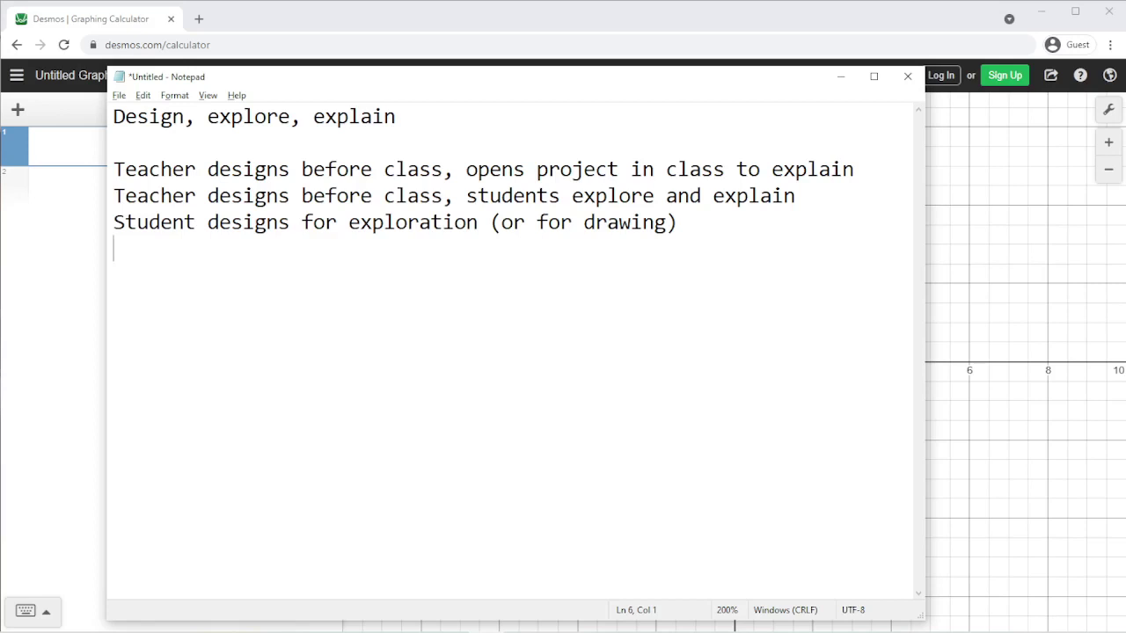
type("Teacher design")
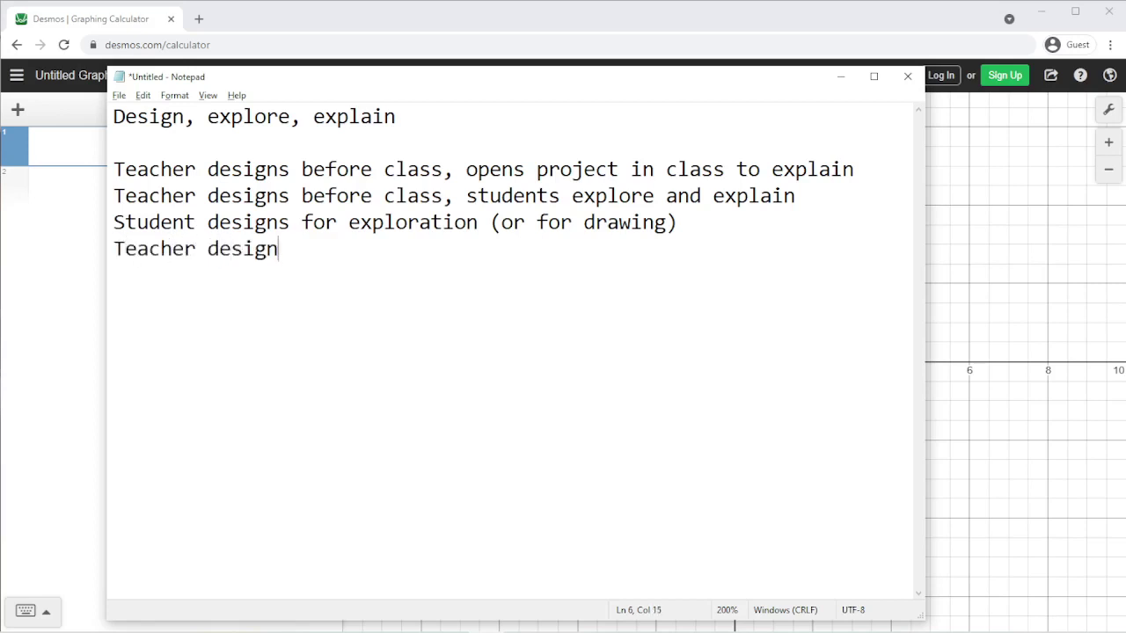
type("s on-the-fly")
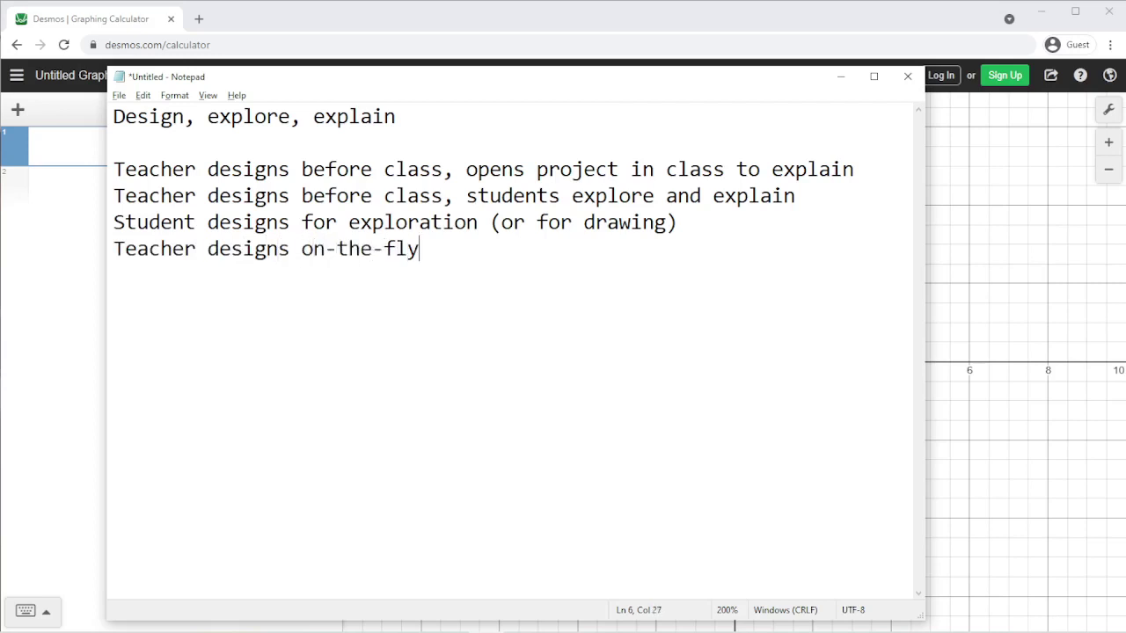
type(" in class, whi")
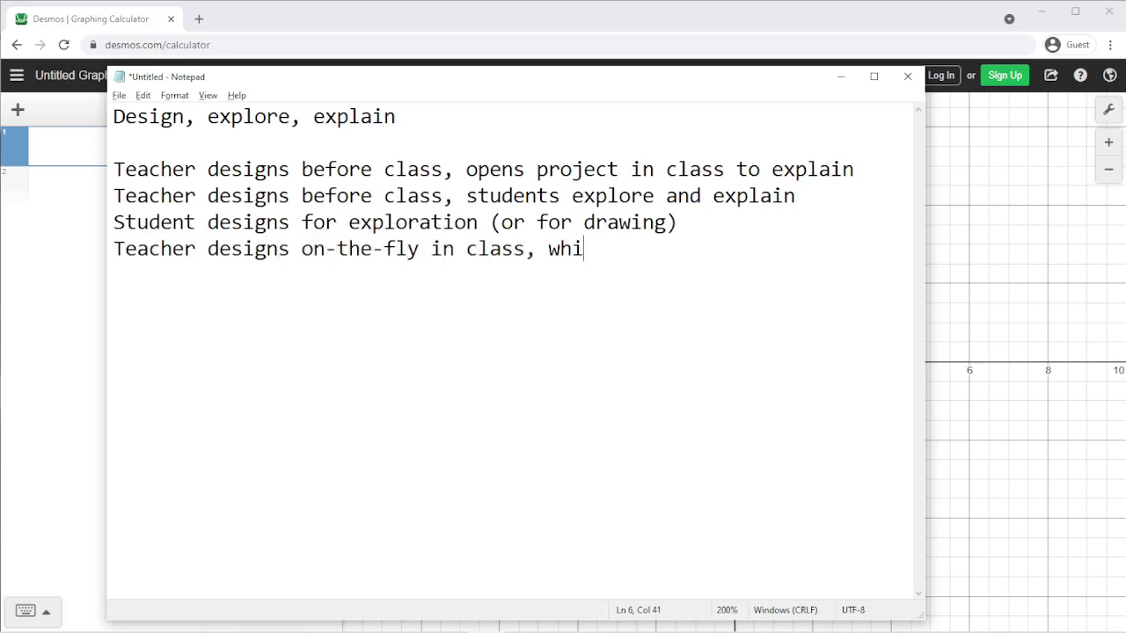
type("le explaining")
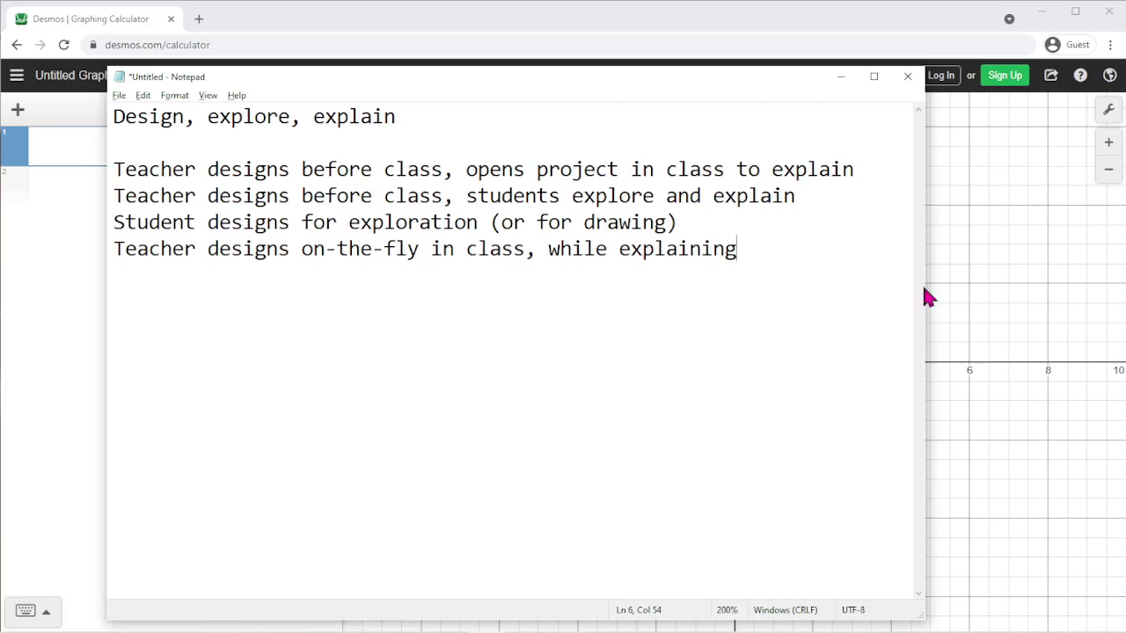
In Desmos, enter a test expression 2+3 and then delete it.
left_click(37, 337)
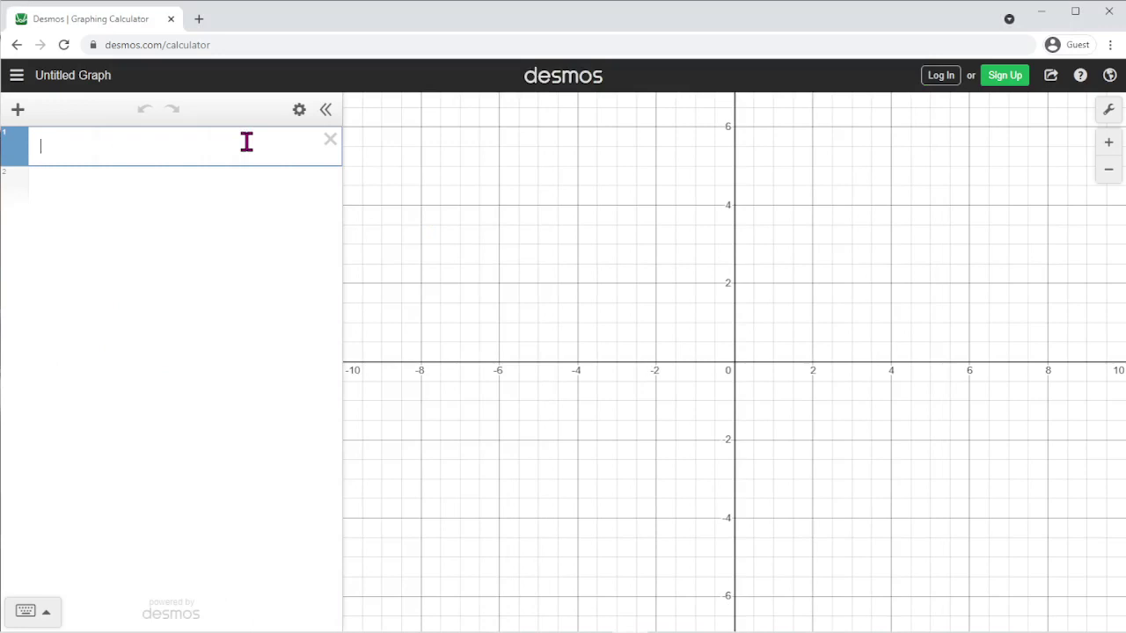
type("2+3")
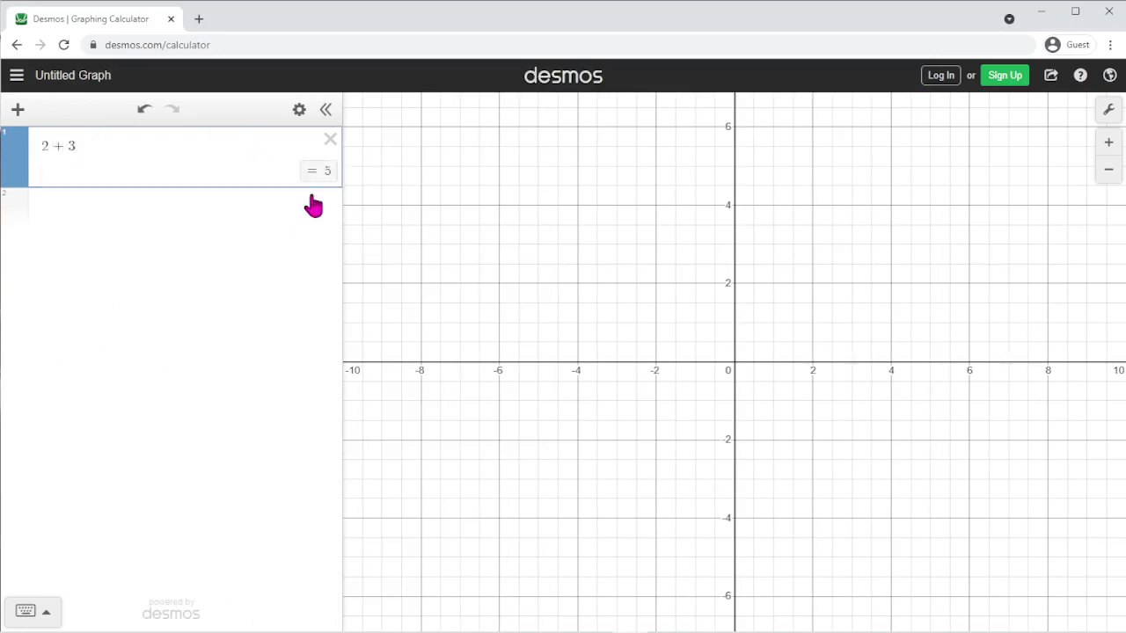
left_click(330, 139)
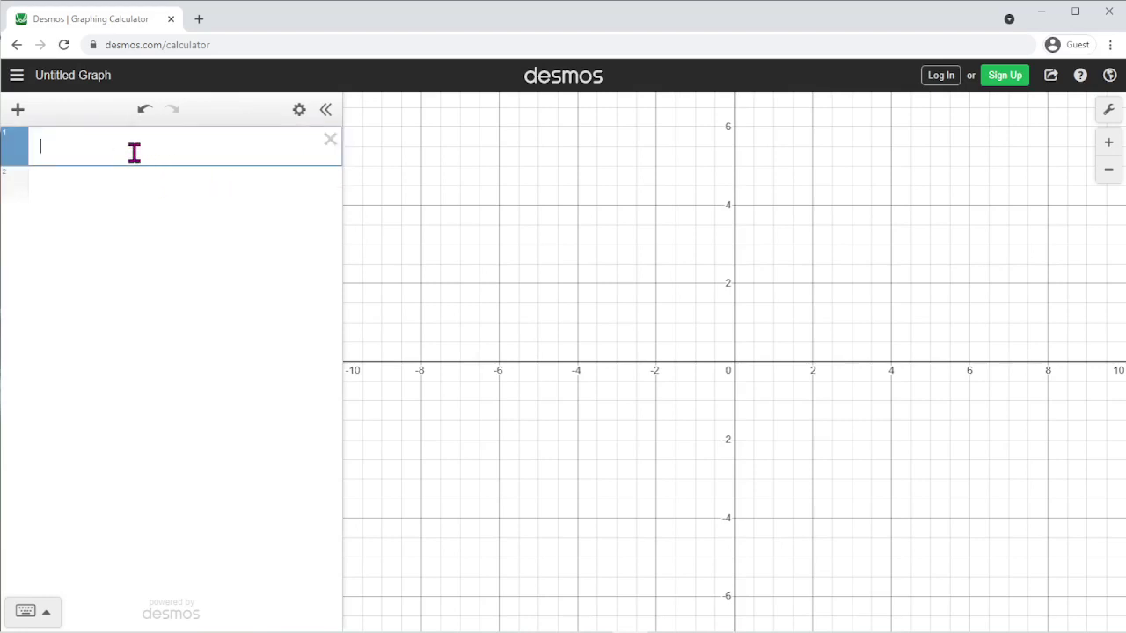
Enter f(x)=x^2, change it to y=x^2, and add a second row y=x^2.
type("f(x)=x^2")
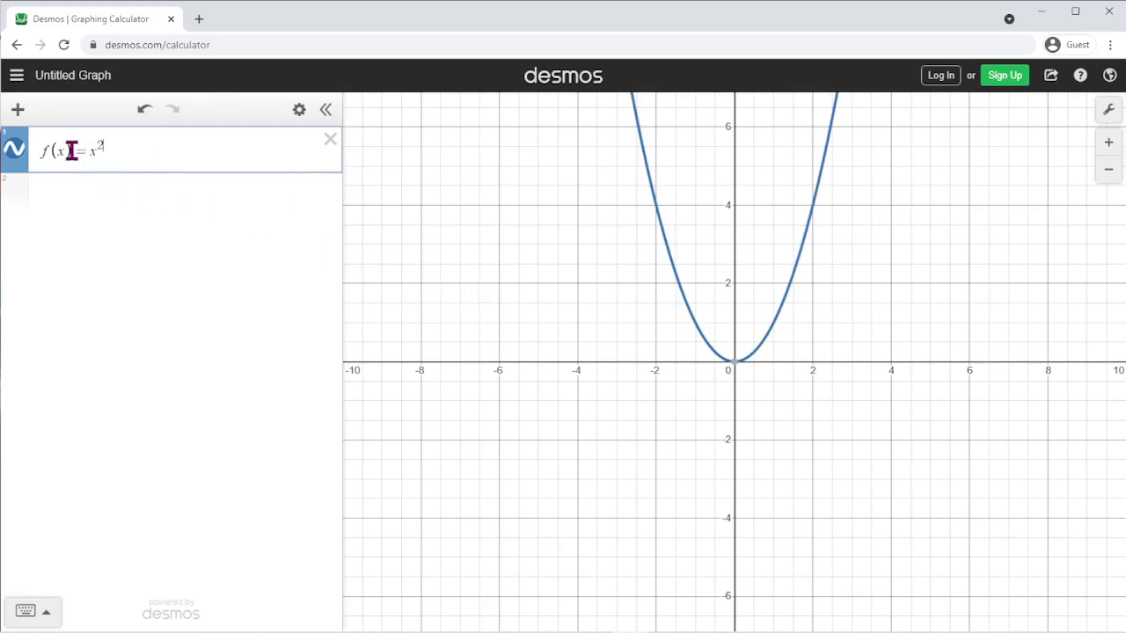
left_click_drag(76, 151, 38, 173)
type("y")
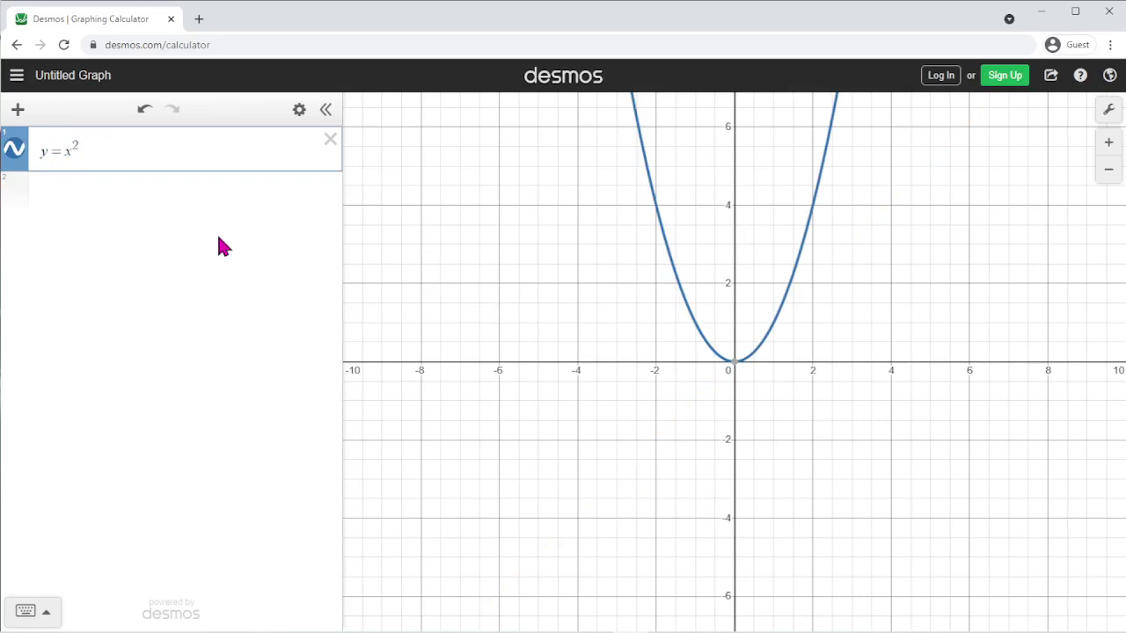
left_click(101, 203)
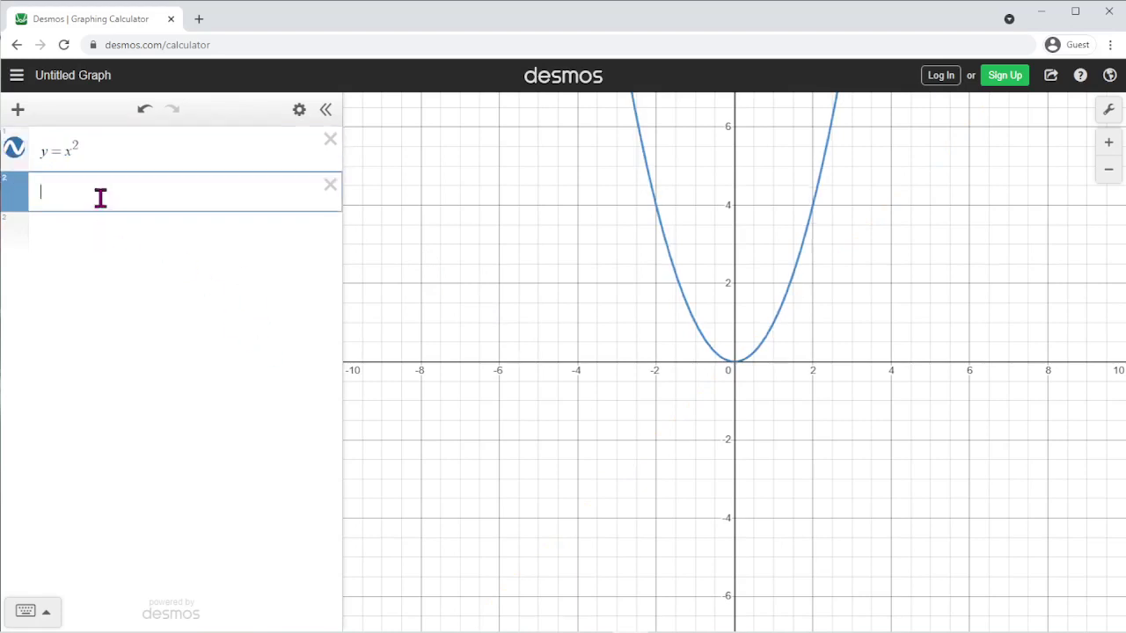
type("y=x^2")
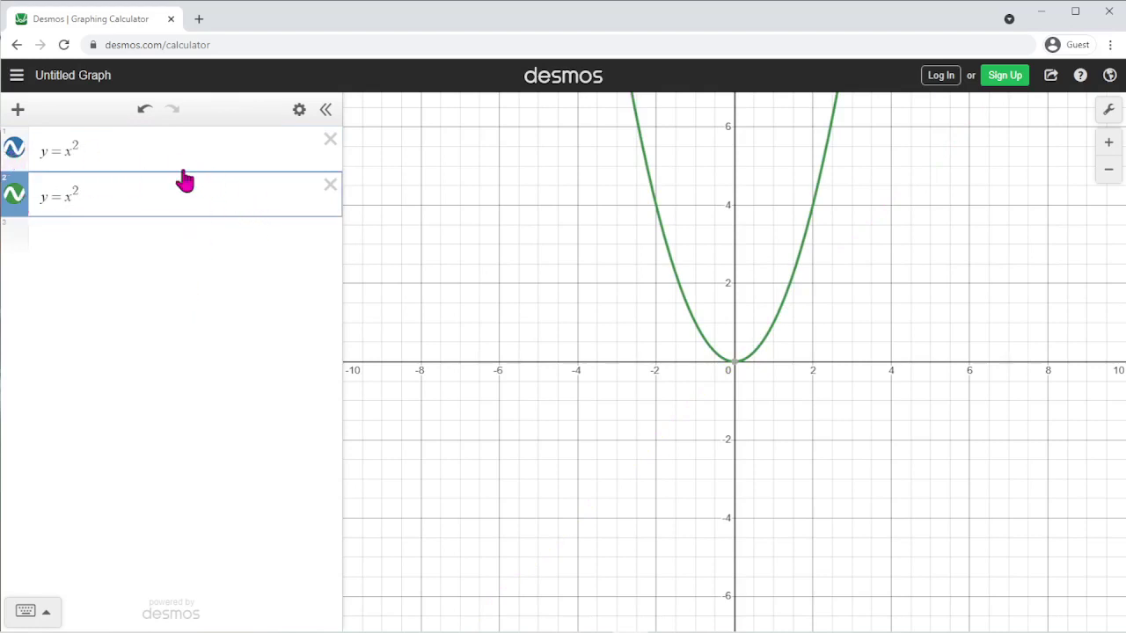
Give the first y = x^2 curve a black colour and dotted line style.
left_click(299, 109)
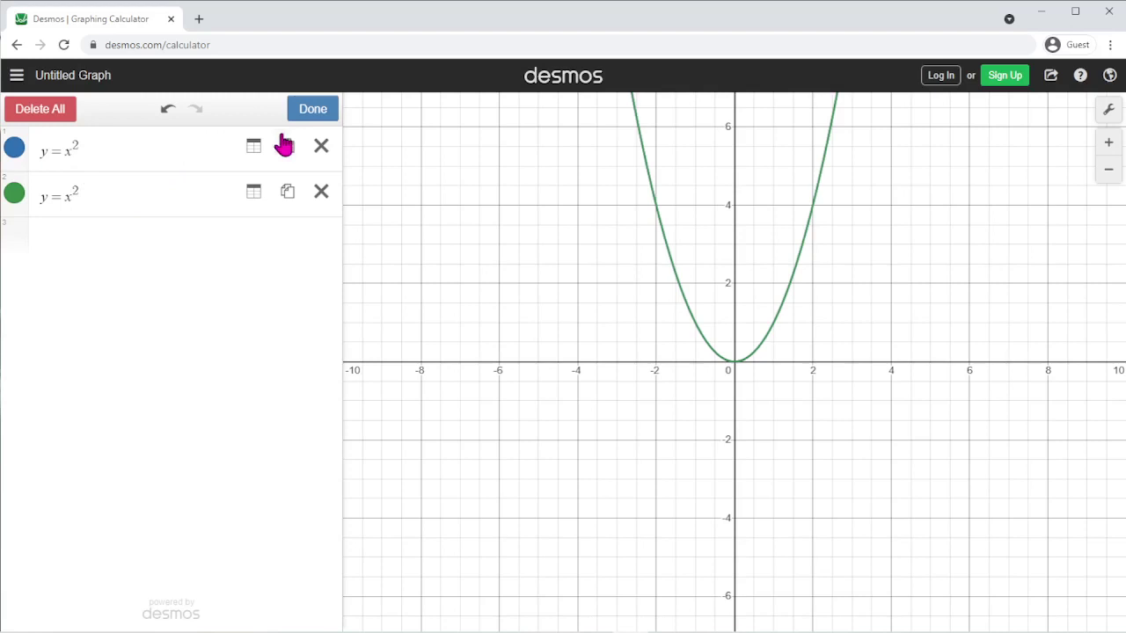
left_click(317, 109)
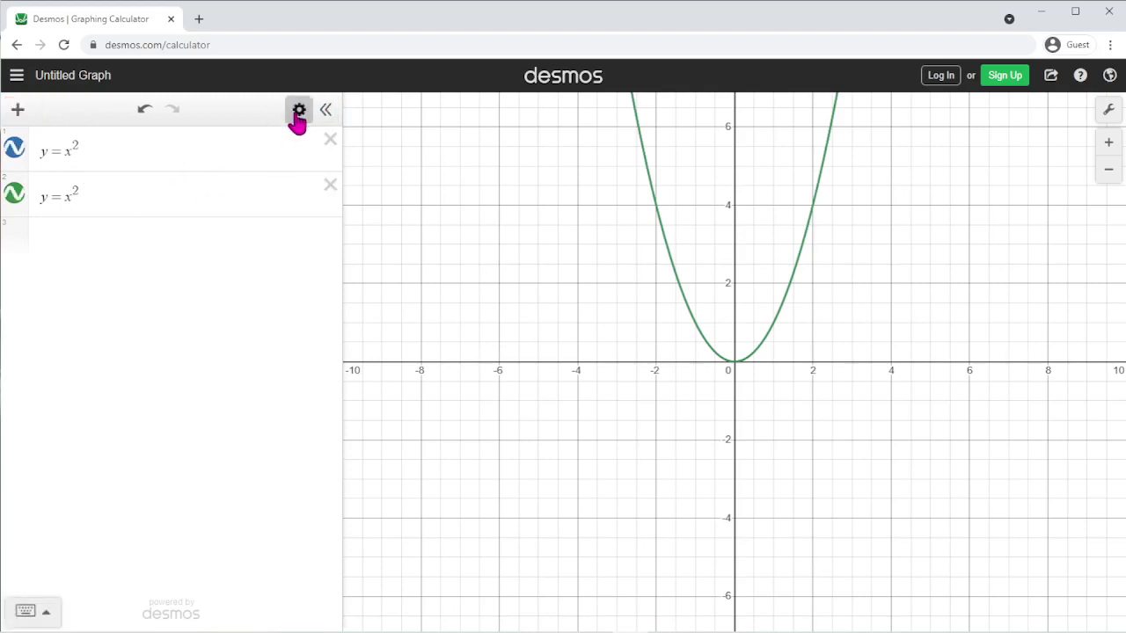
left_click(299, 109)
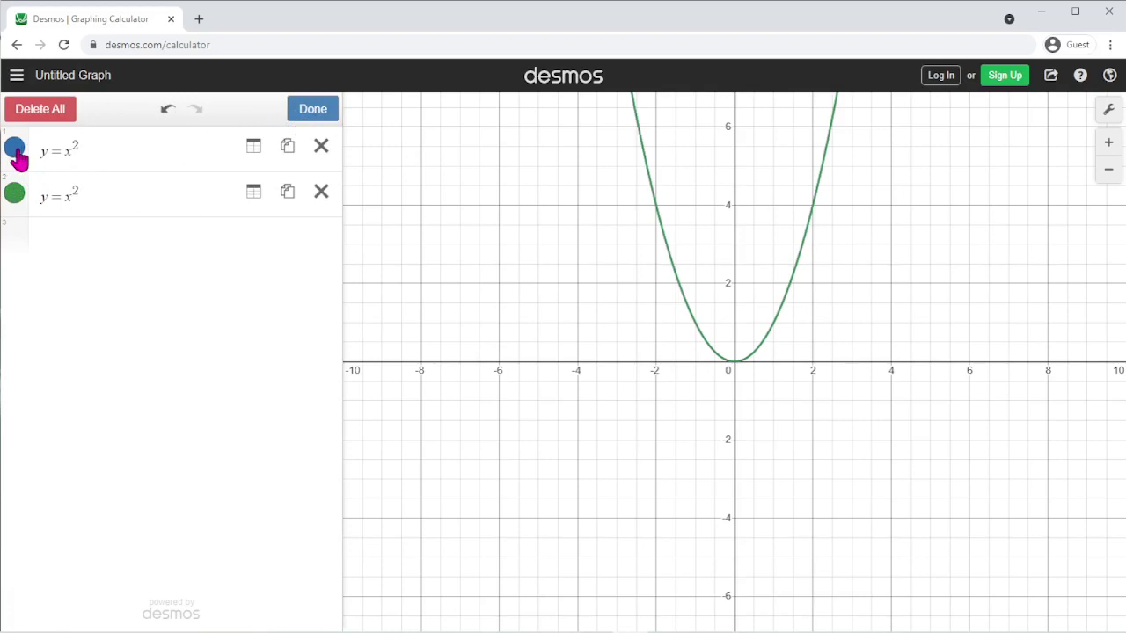
left_click(17, 162)
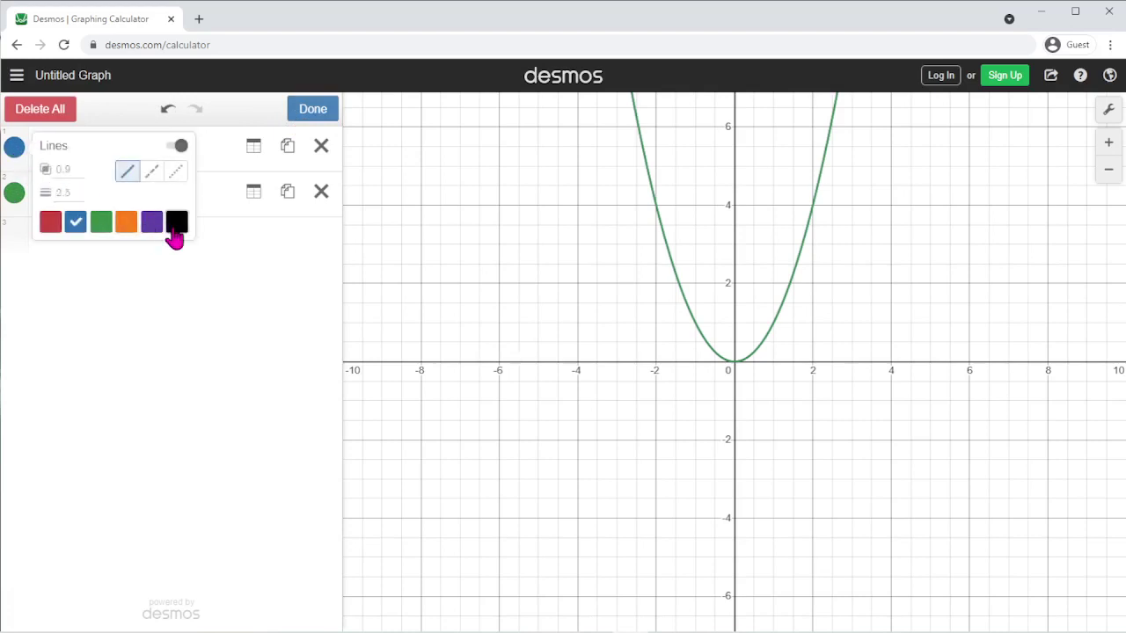
left_click(175, 230)
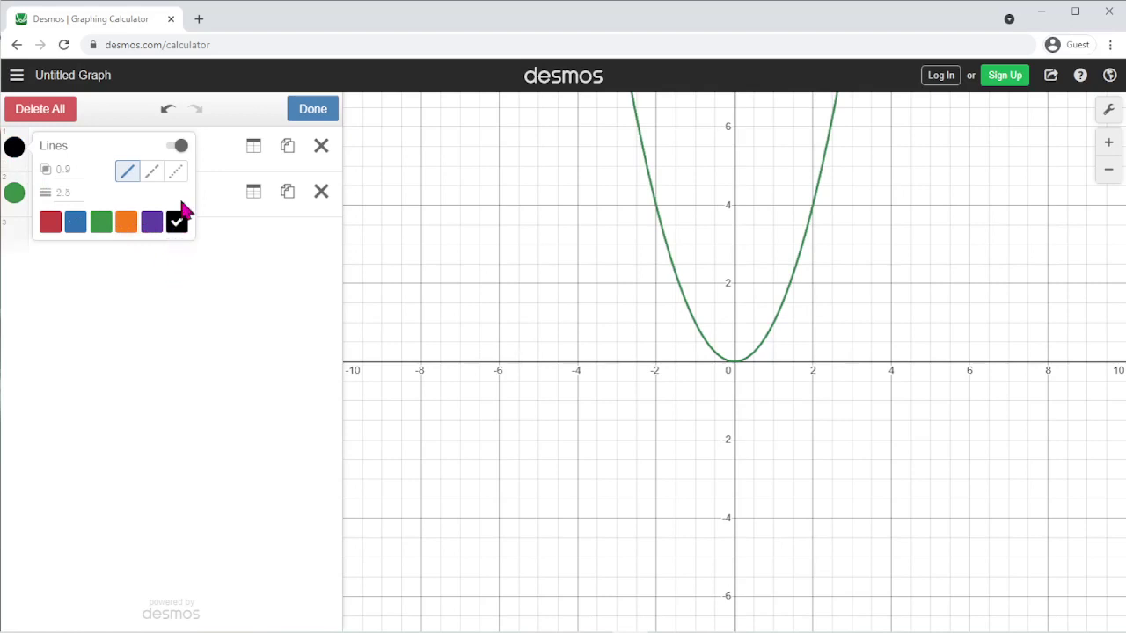
left_click(175, 173)
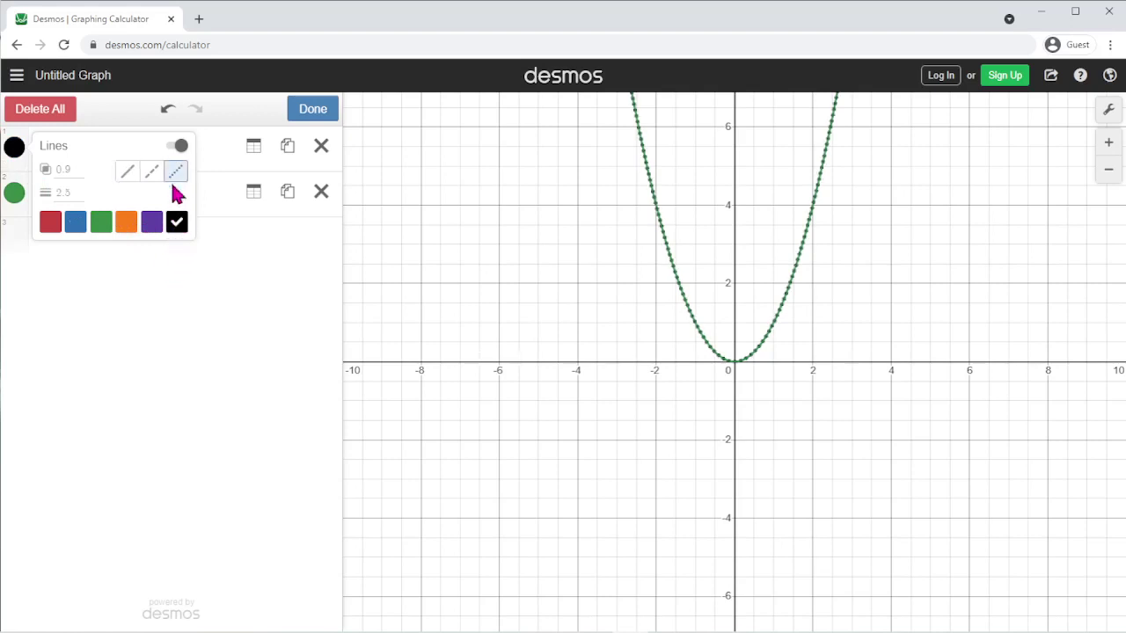
left_click(162, 282)
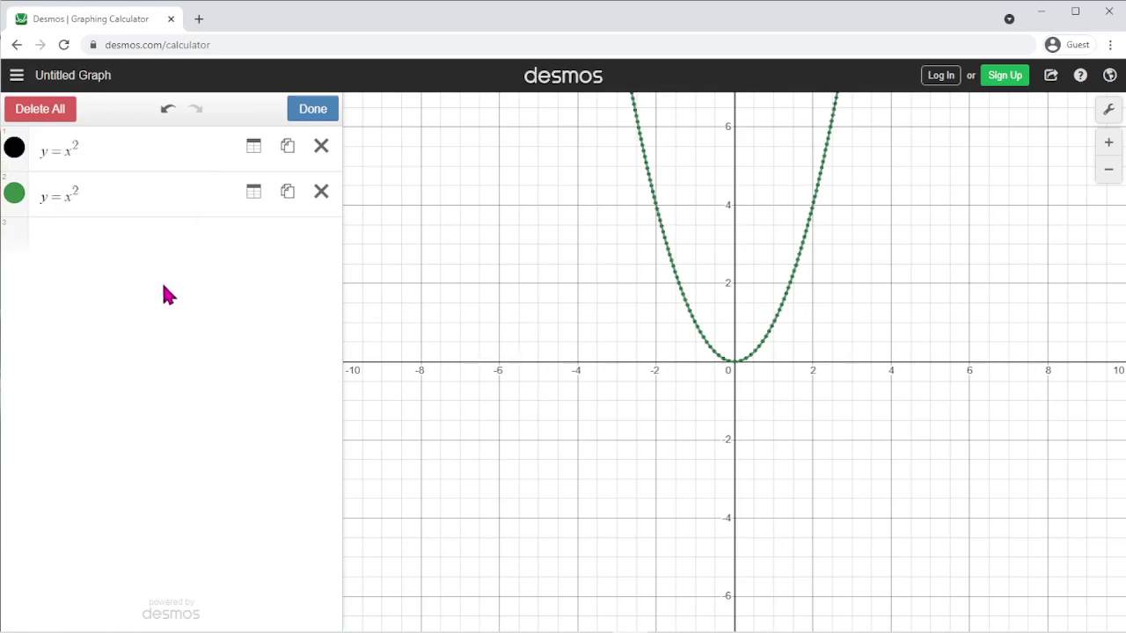
left_click(20, 201)
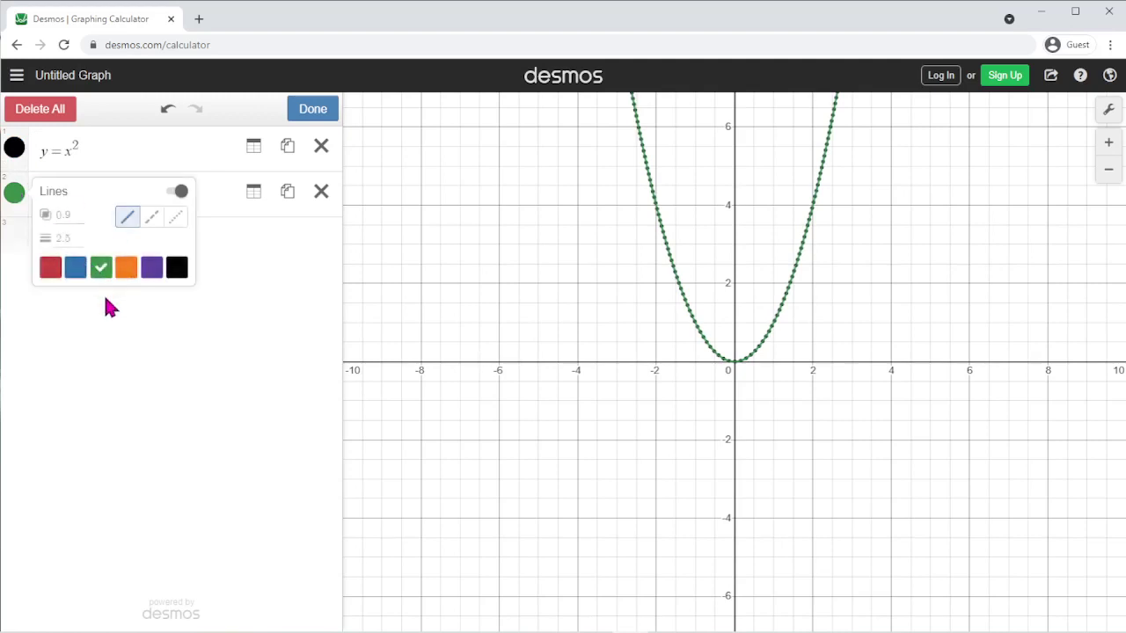
left_click(111, 323)
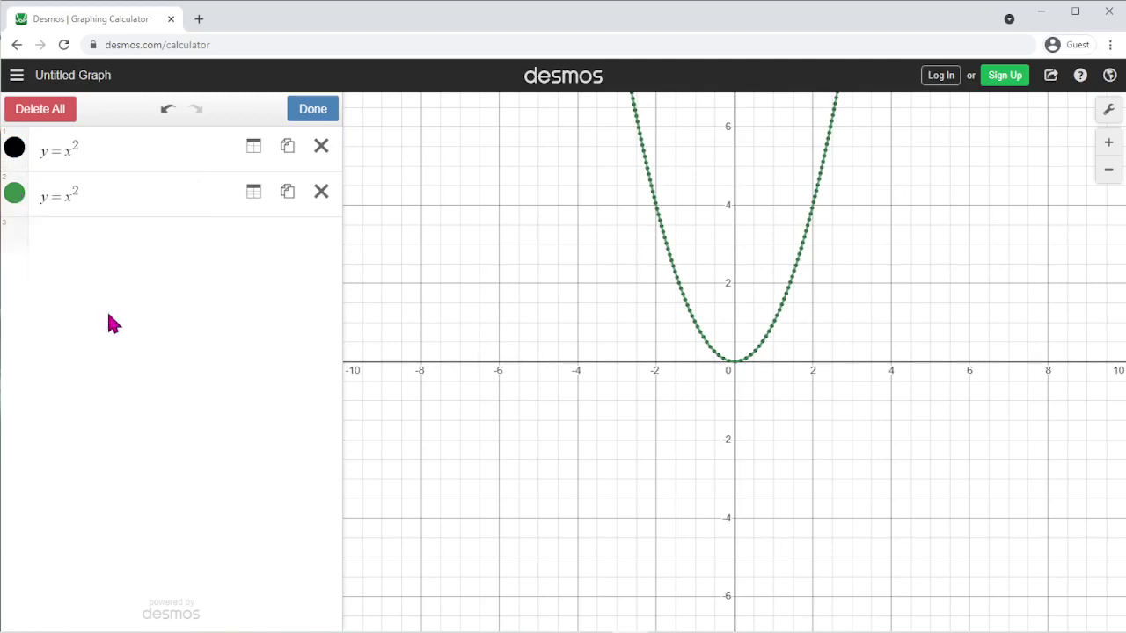
left_click(298, 123)
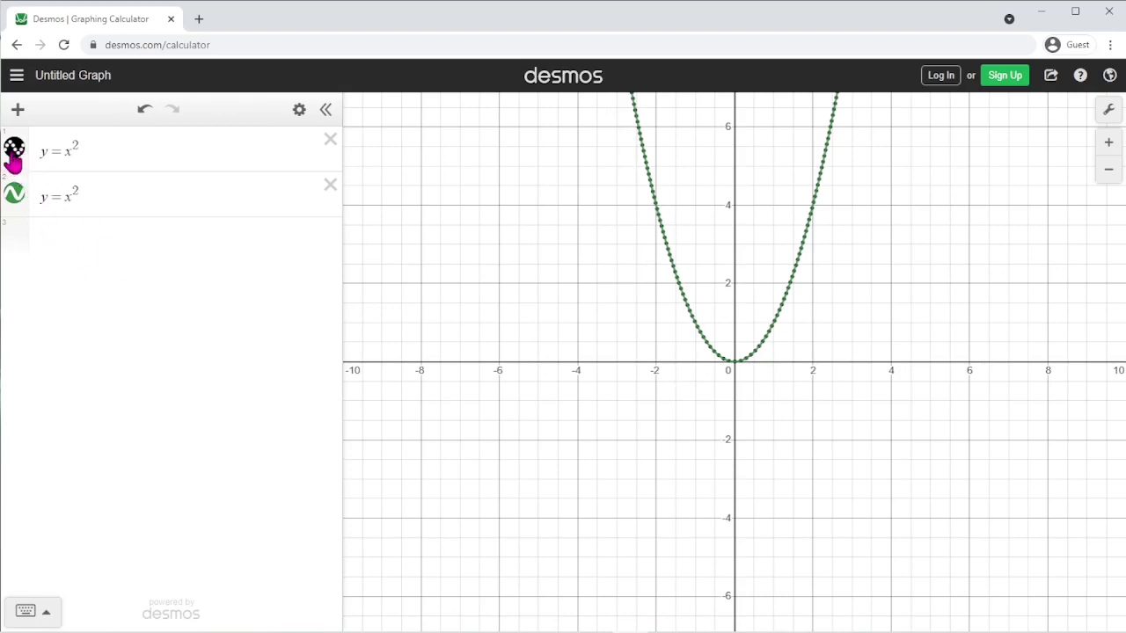
left_click(297, 112)
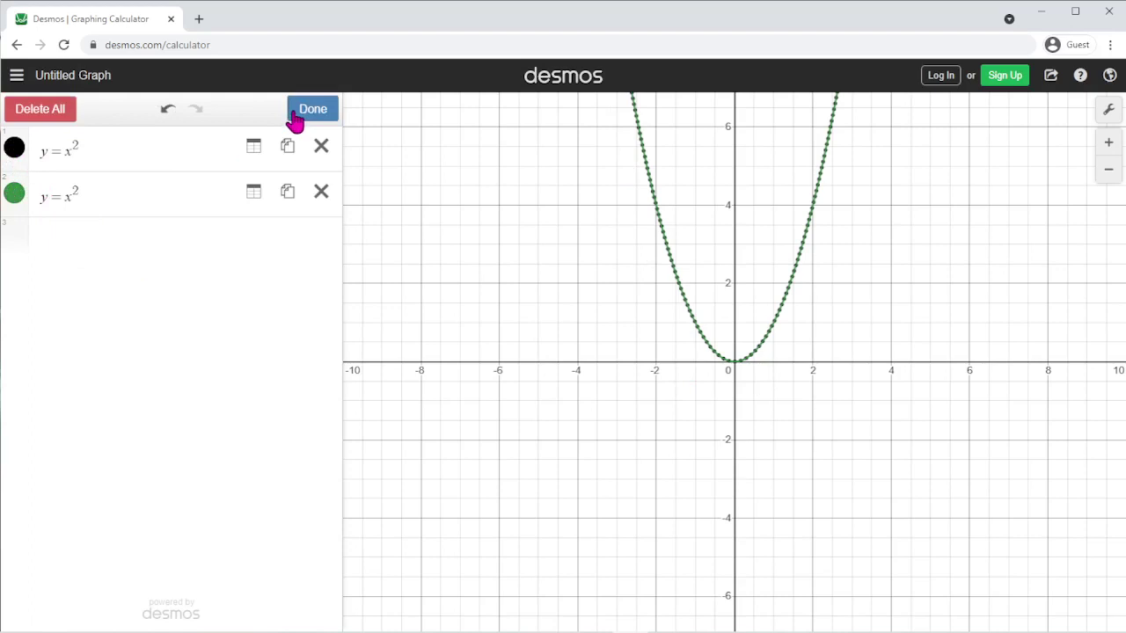
left_click(294, 114)
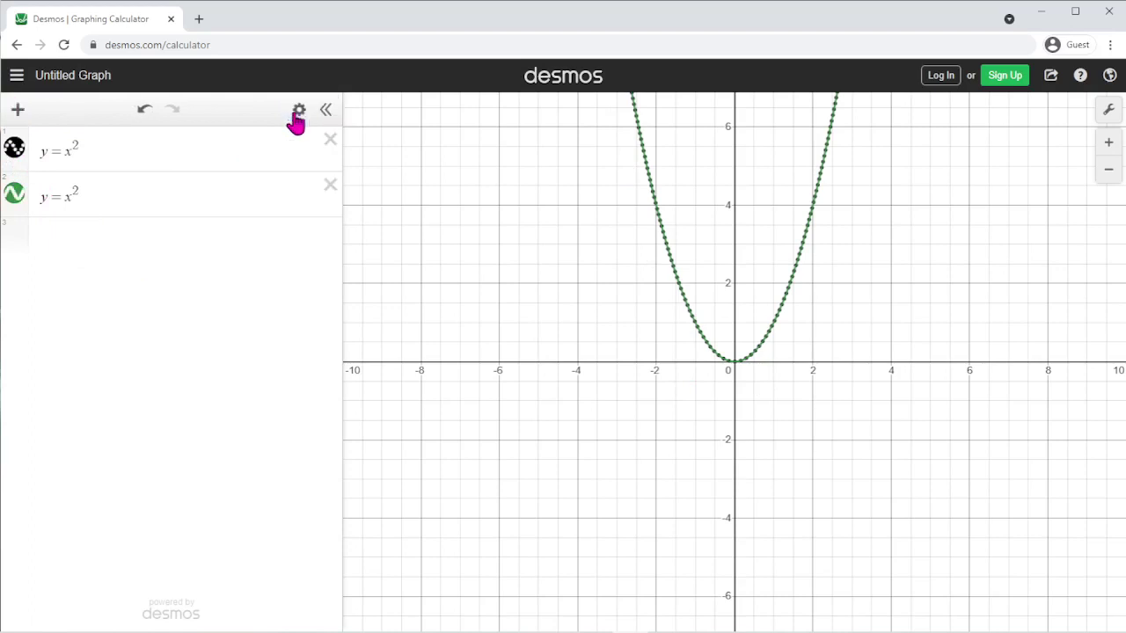
left_click(16, 150)
left_click(16, 150)
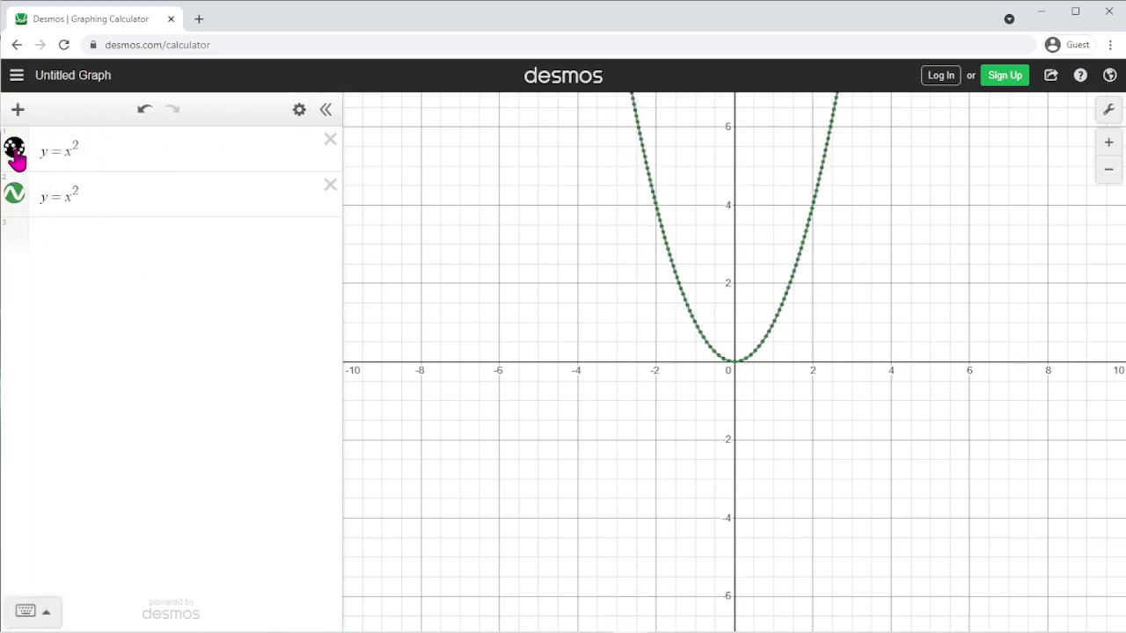
left_click(14, 197)
left_click(15, 197)
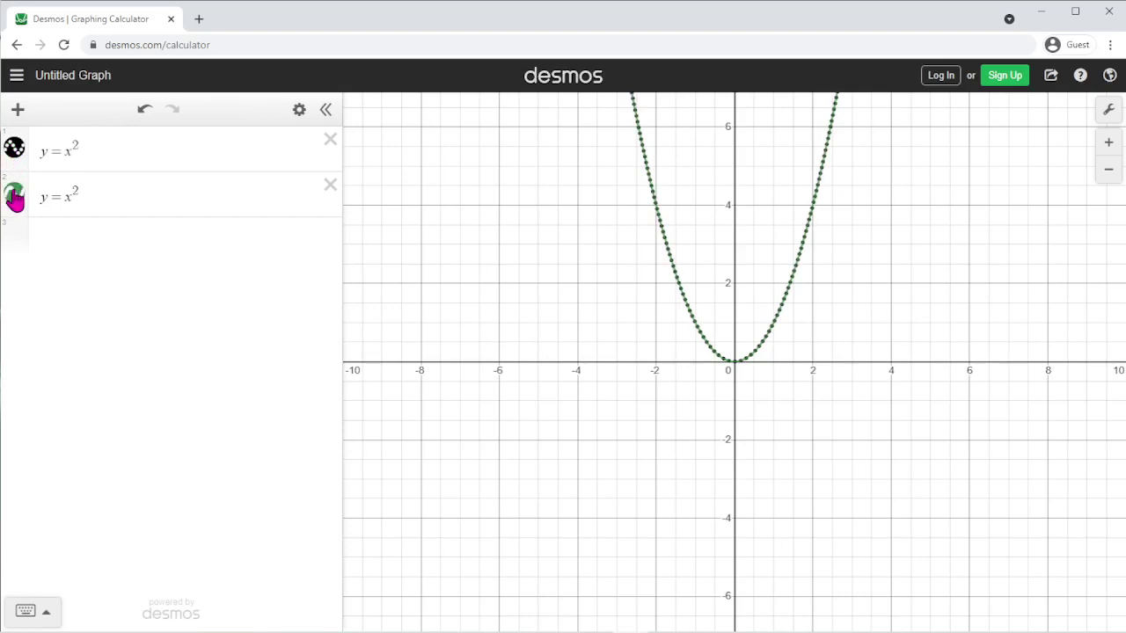
left_click(14, 152)
left_click(14, 151)
left_click(299, 109)
left_click(14, 148)
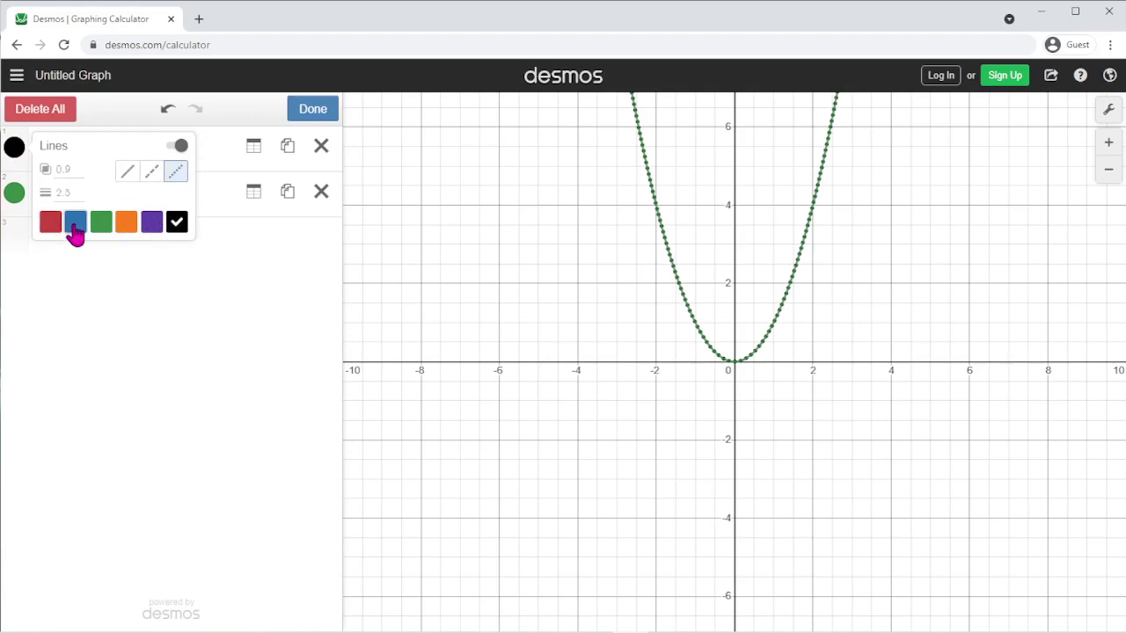
left_click(76, 227)
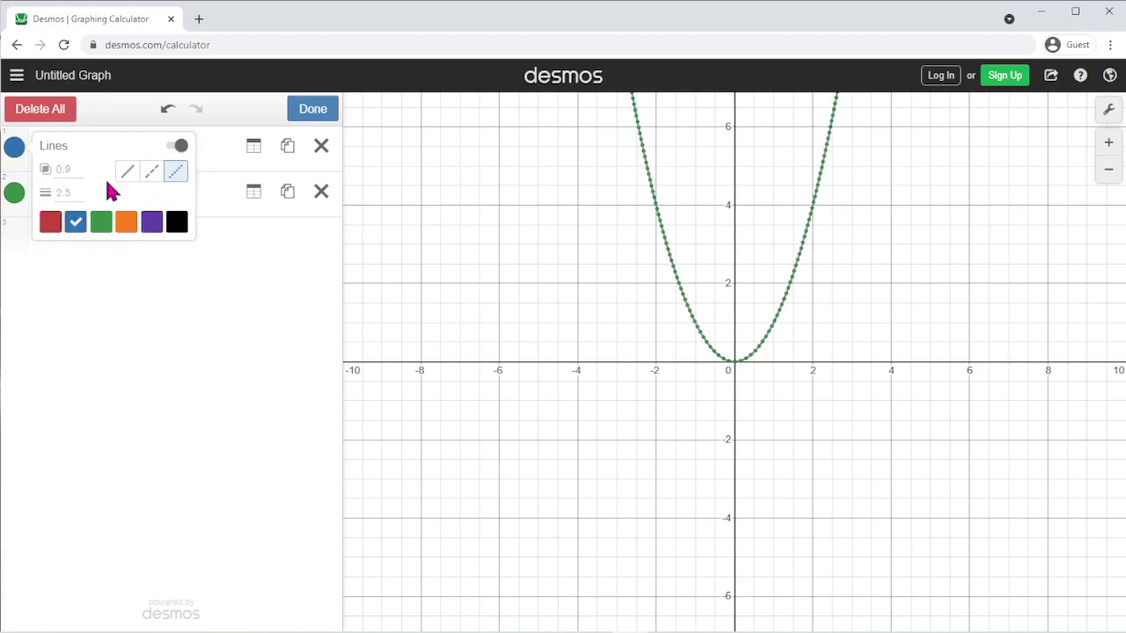
left_click(128, 171)
left_click(126, 317)
left_click(17, 198)
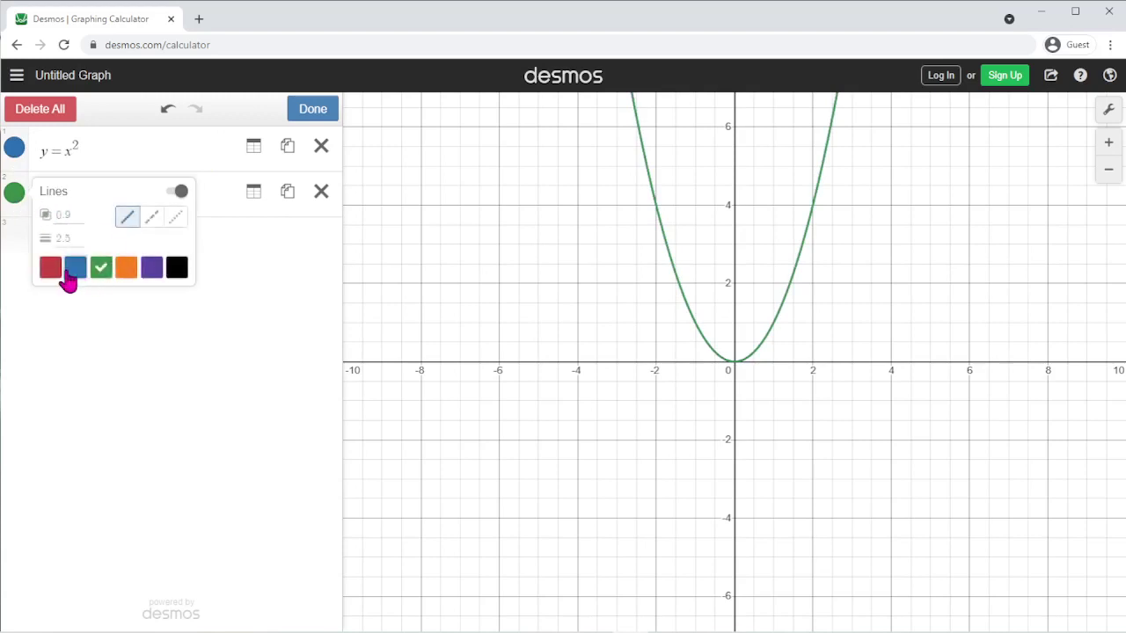
left_click(53, 269)
left_click(231, 309)
left_click(299, 113)
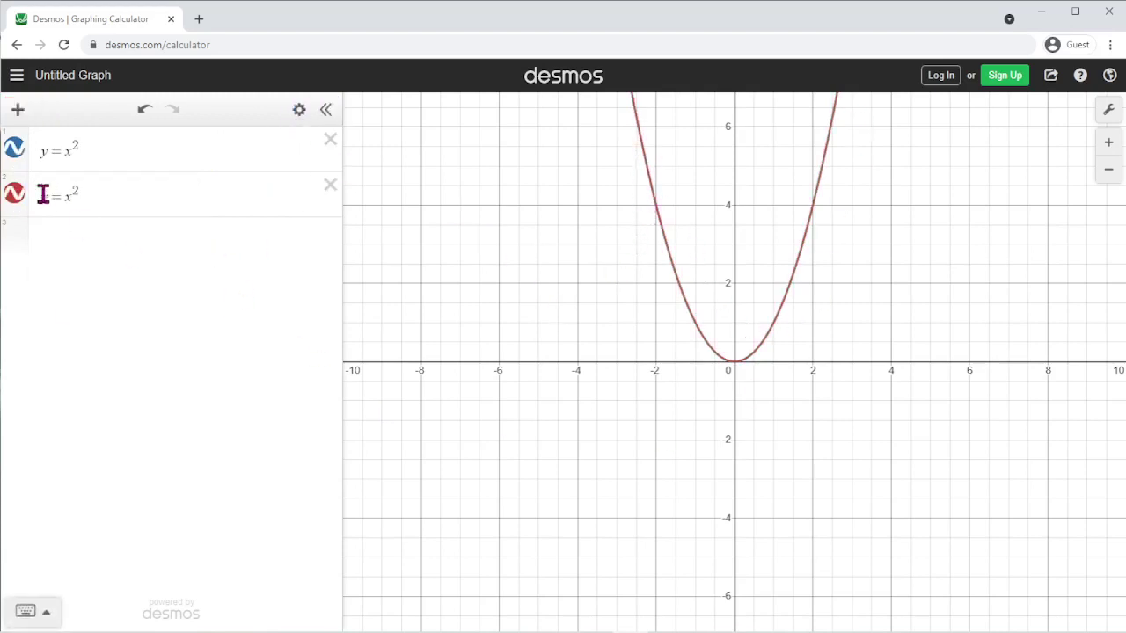
left_click(15, 205)
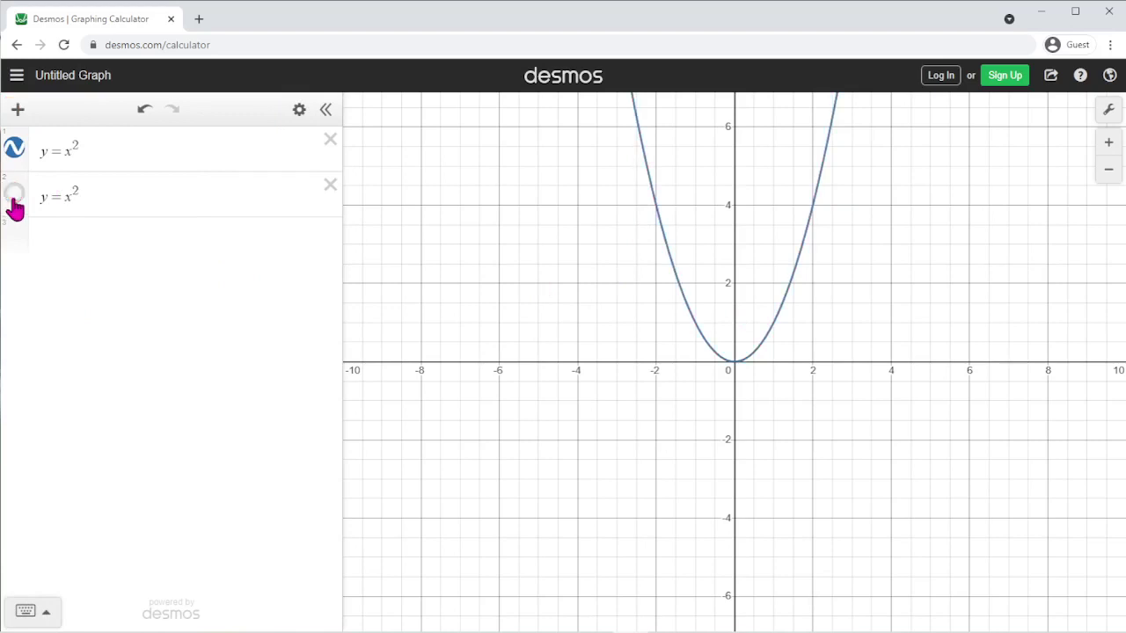
left_click(14, 205)
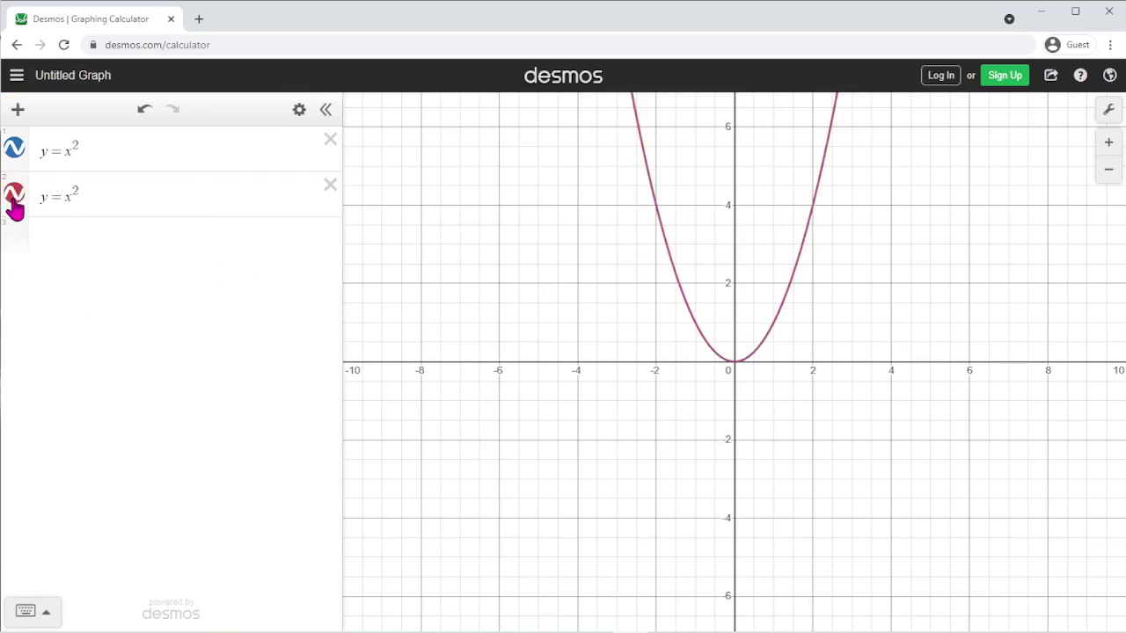
left_click(14, 158)
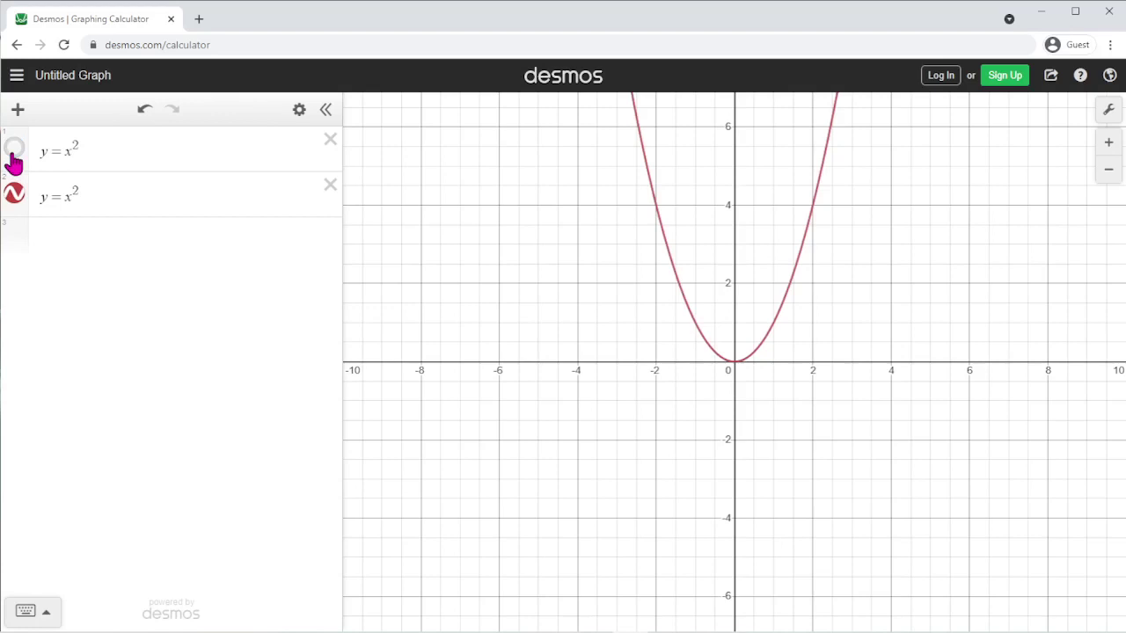
left_click(14, 158)
left_click(14, 158)
left_click(14, 159)
left_click(14, 158)
left_click(14, 158)
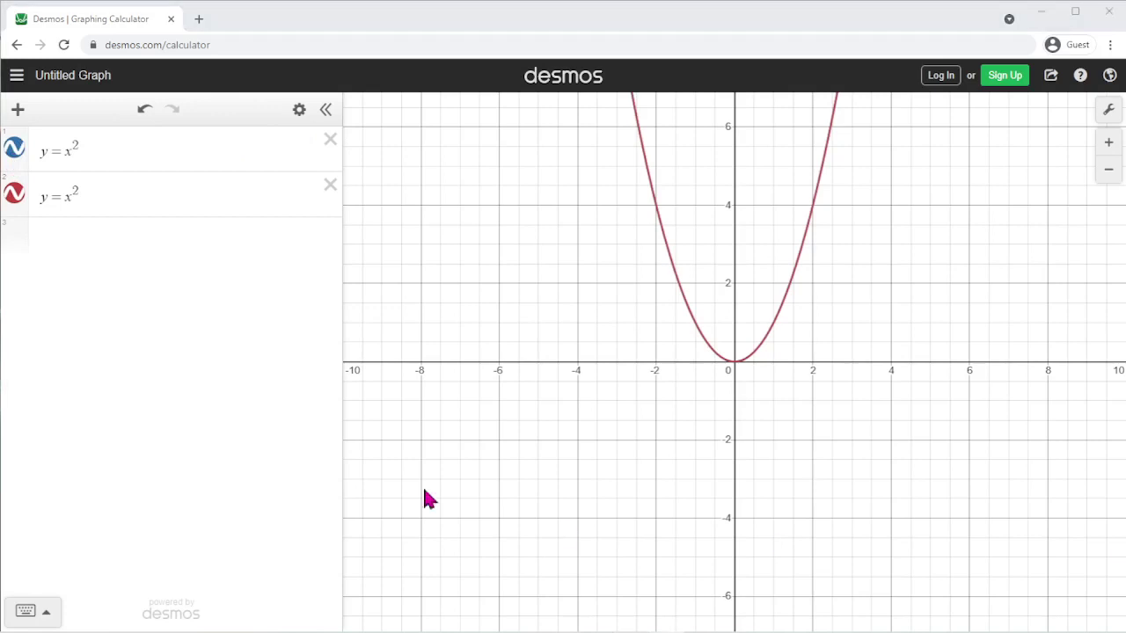
Rewrite the second equation as y = (x+h)^2 and add an h slider (h = 1).
left_click(79, 201)
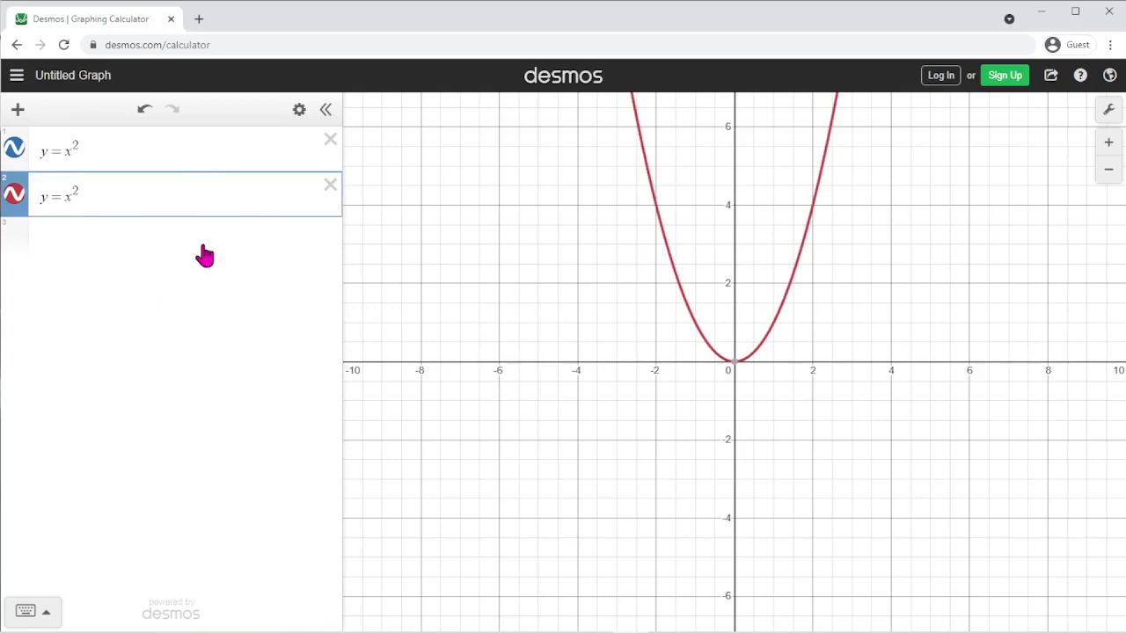
key("Home")
type("(")
key("Right")
type(")")
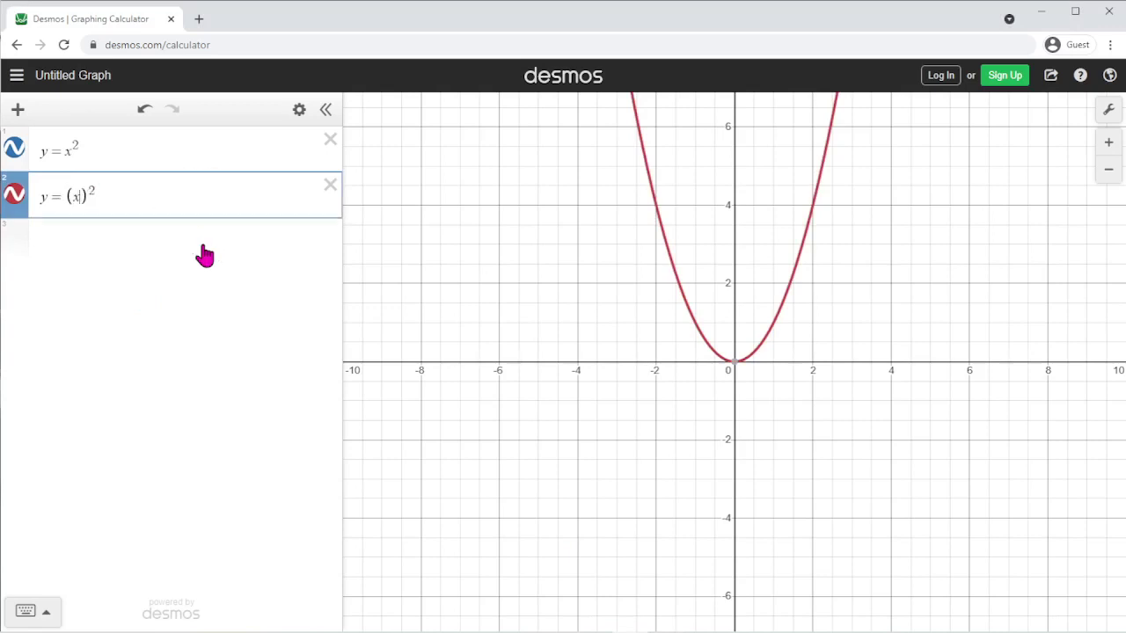
type("+h")
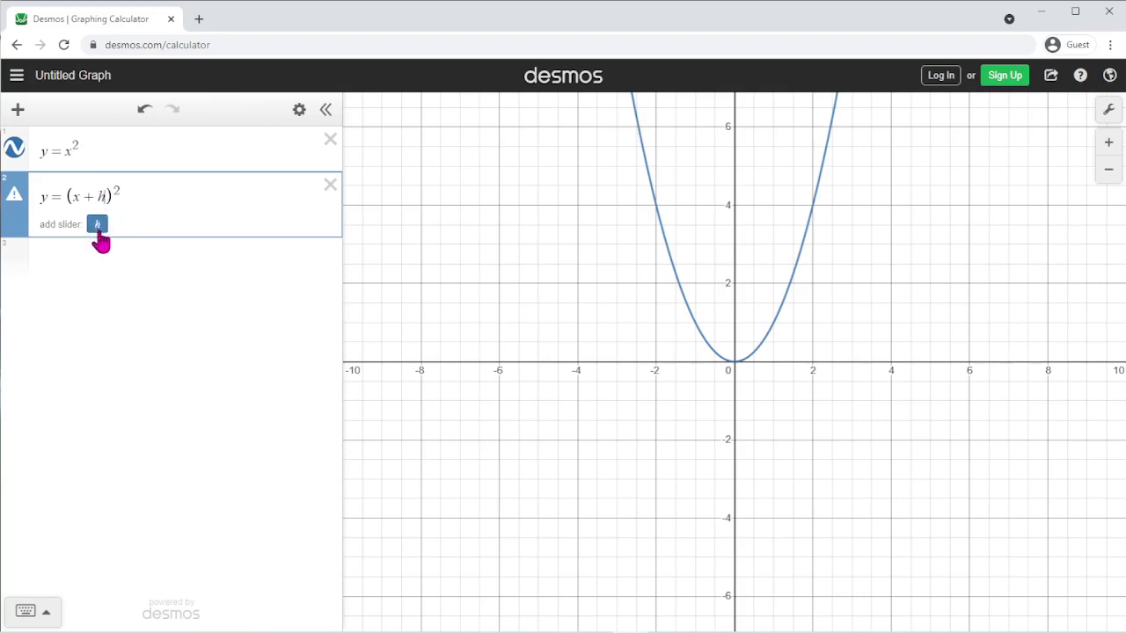
left_click(97, 226)
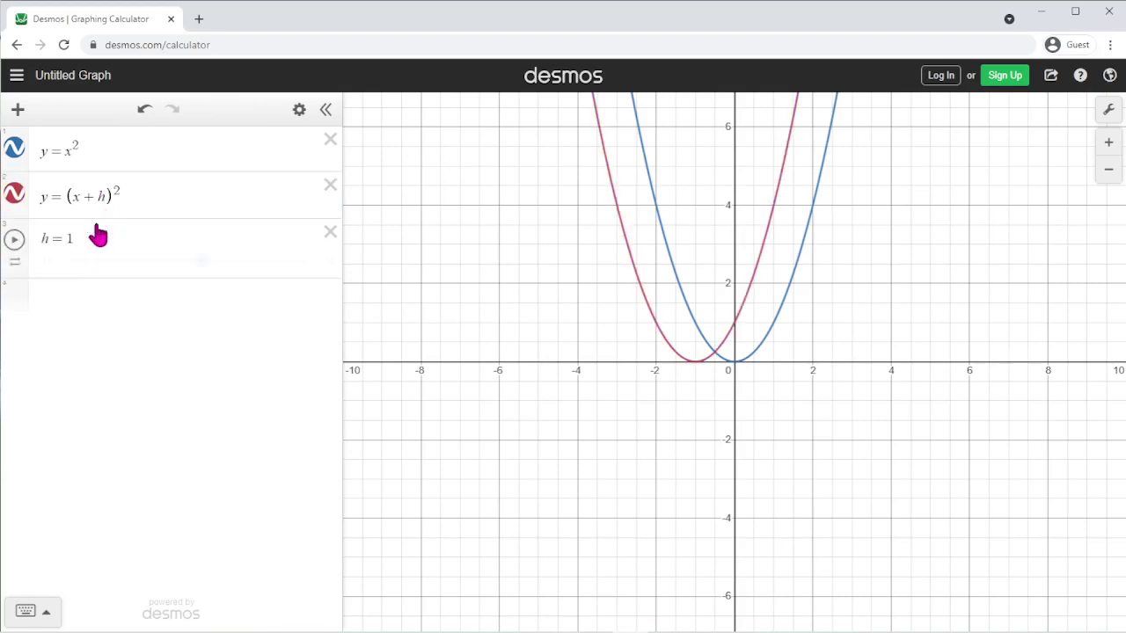
left_click(77, 239)
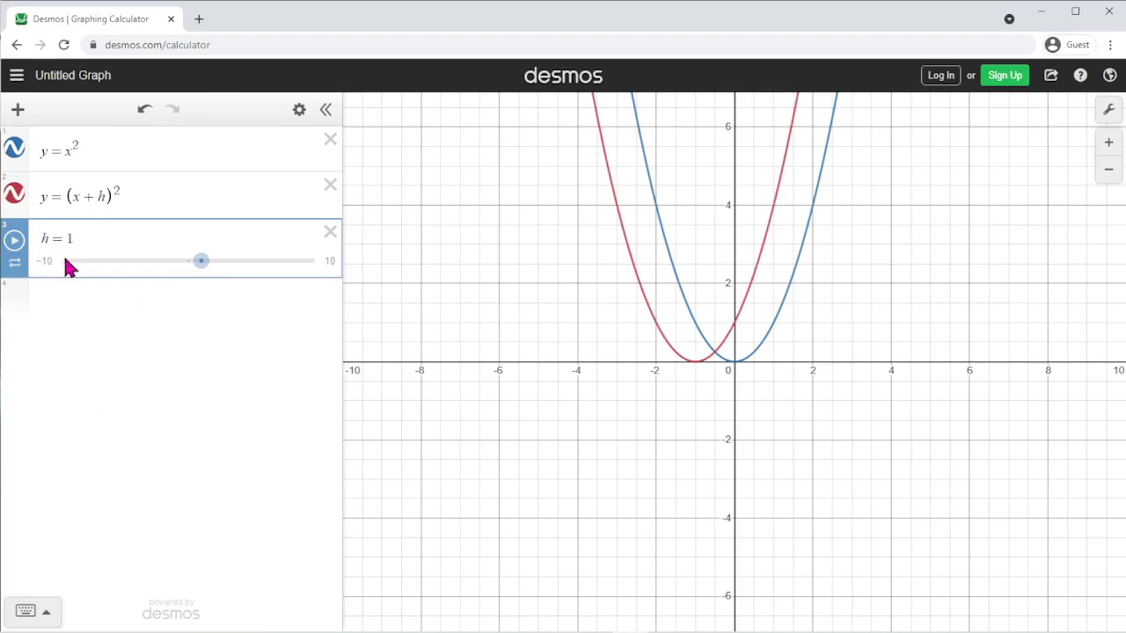
Set h to 0, then drag the h slider both ways to test the shift.
left_click(74, 241)
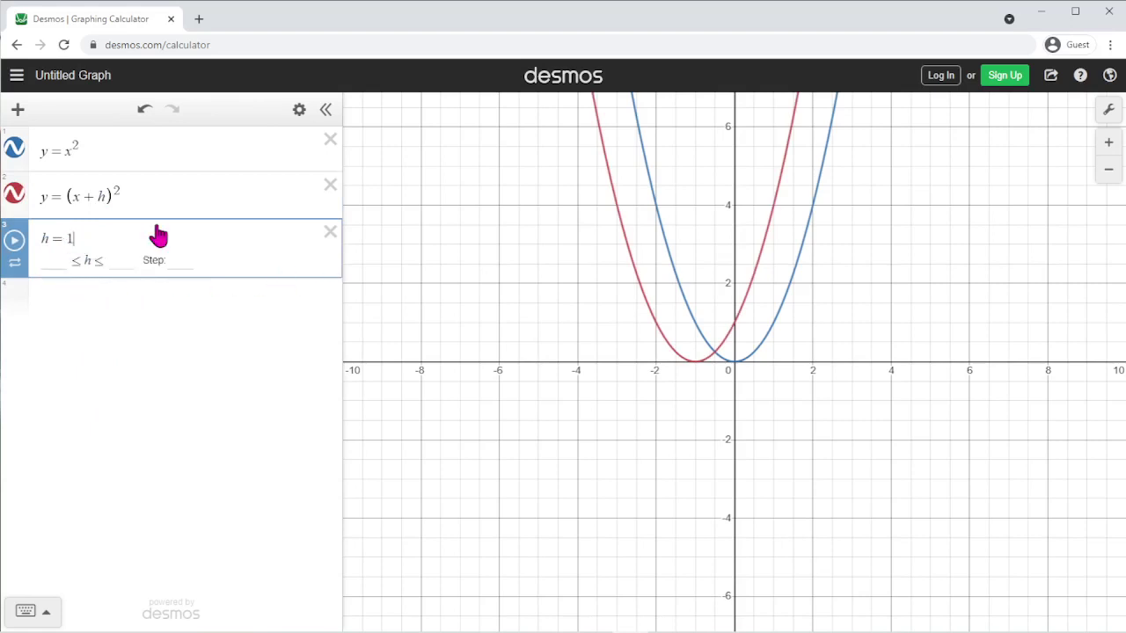
key("BackSpace")
type("0")
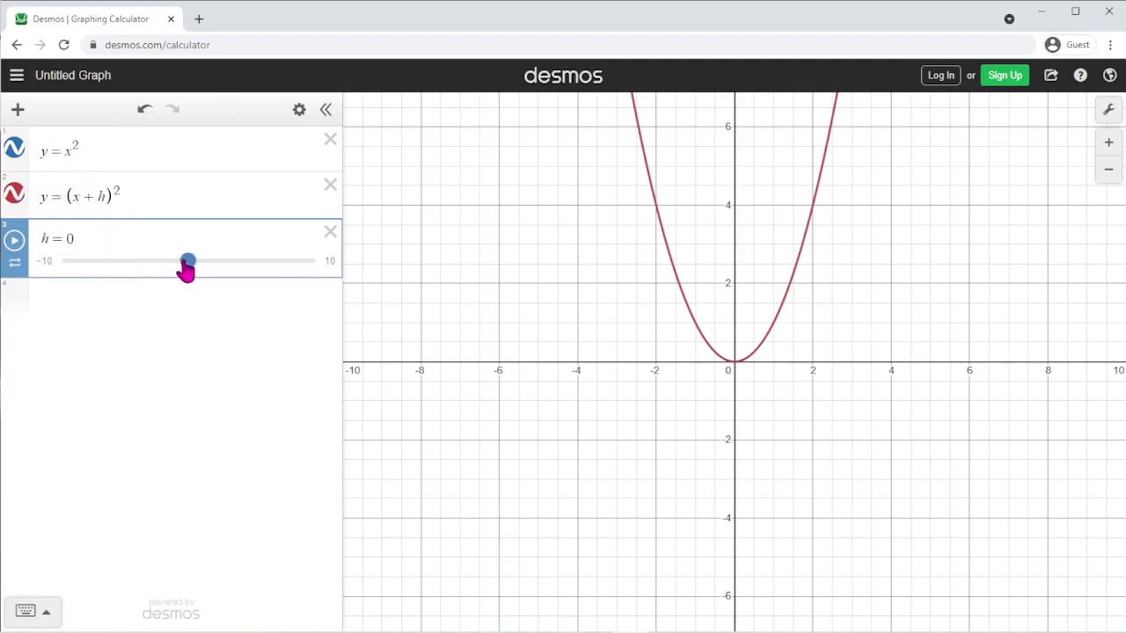
mouse_move(185, 270)
left_mouse_down()
mouse_move(233, 282)
mouse_move(179, 267)
mouse_move(189, 269)
left_mouse_up()
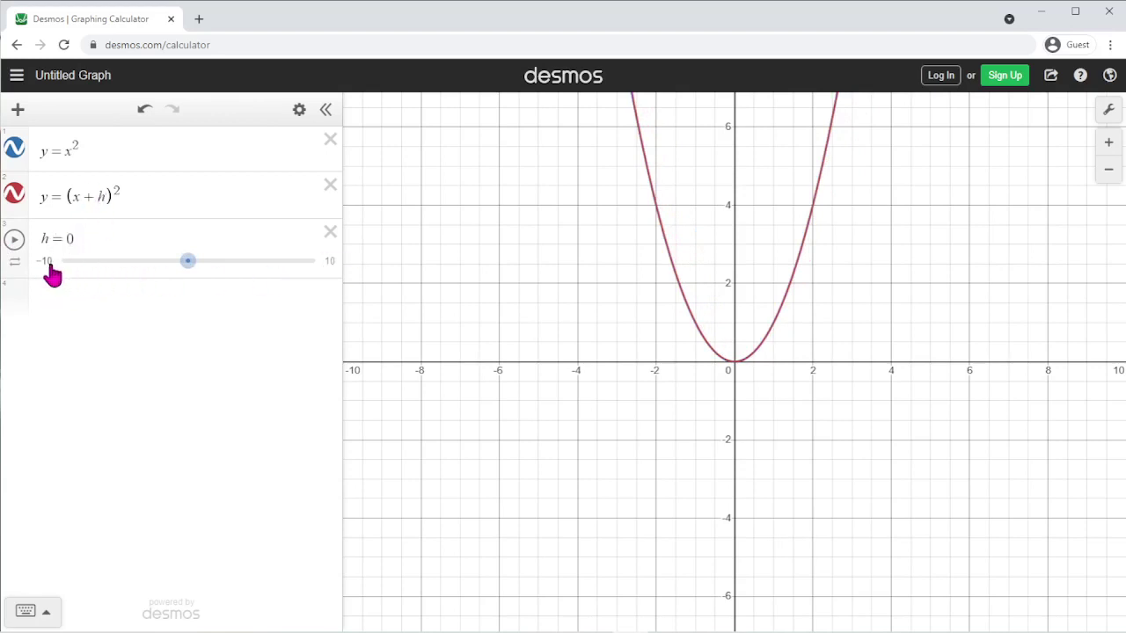
mouse_move(190, 270)
left_mouse_down()
mouse_move(60, 273)
mouse_move(324, 276)
mouse_move(188, 280)
left_mouse_up()
Set the h slider range to -5 through 5 and try a new h value.
left_click(41, 274)
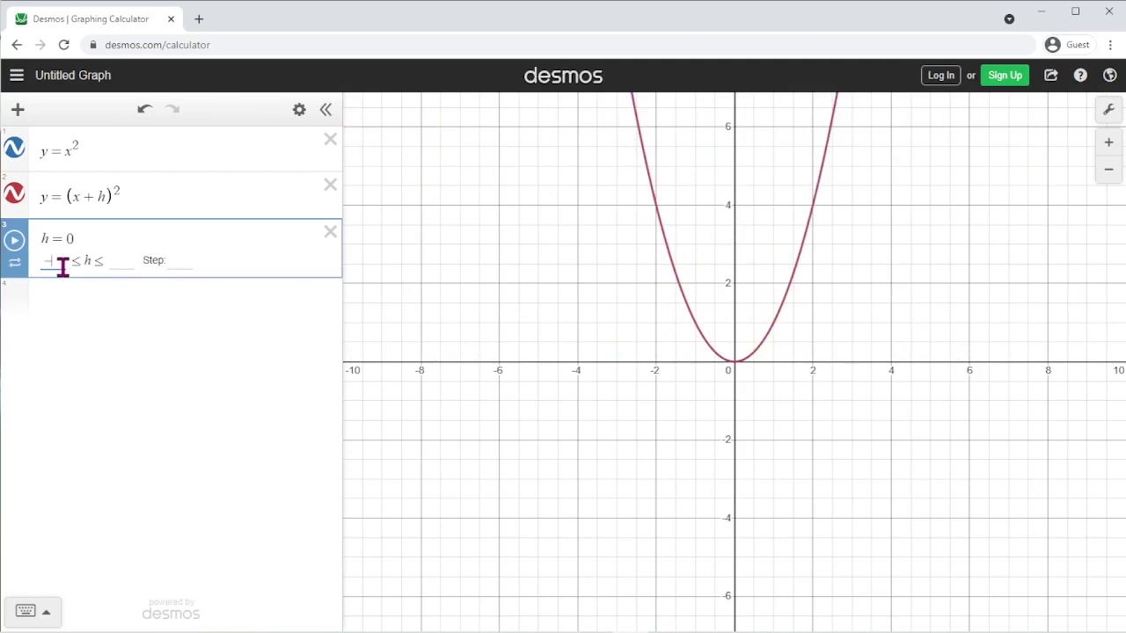
type("5")
left_click(108, 261)
type("5")
key("Return")
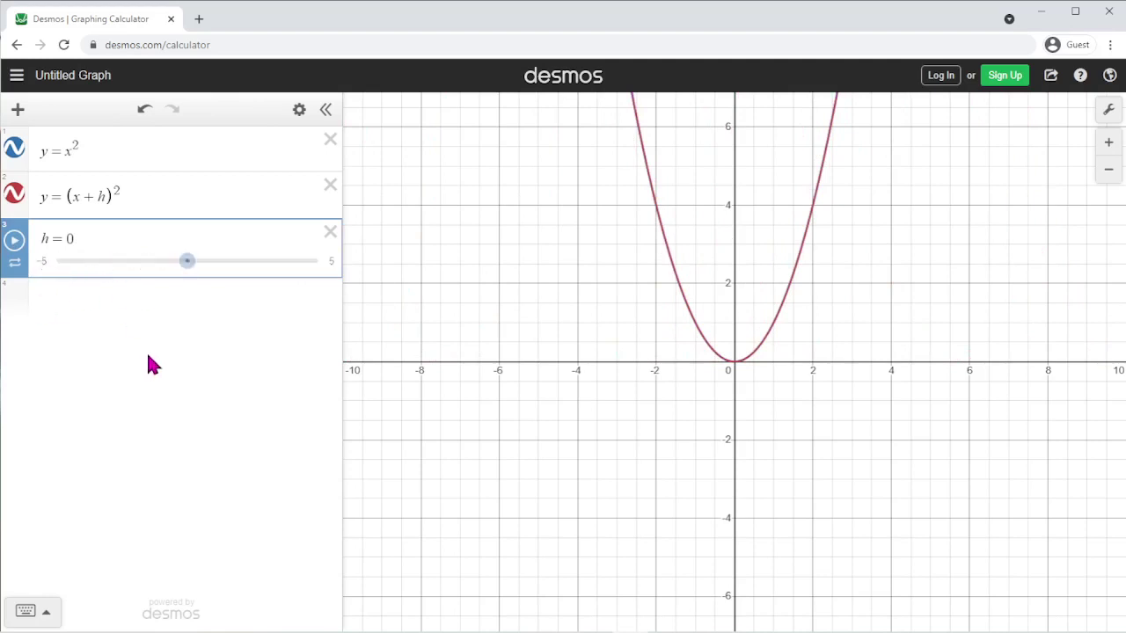
left_click_drag(183, 262, 159, 269)
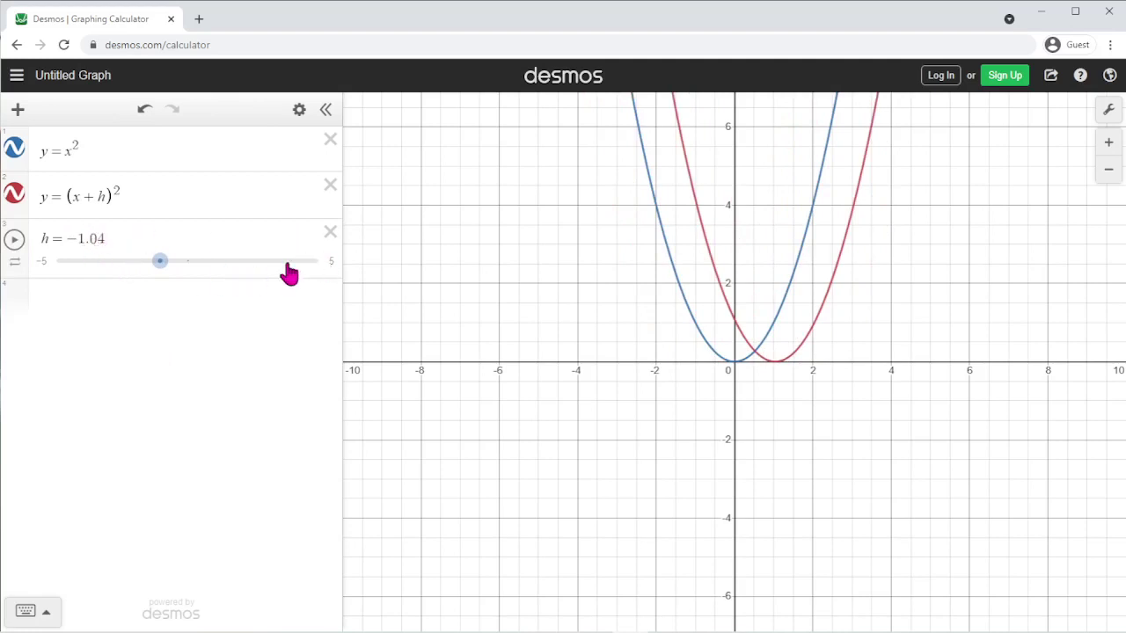
Try a slider Step of 0.001 while dragging h around.
left_click(327, 264)
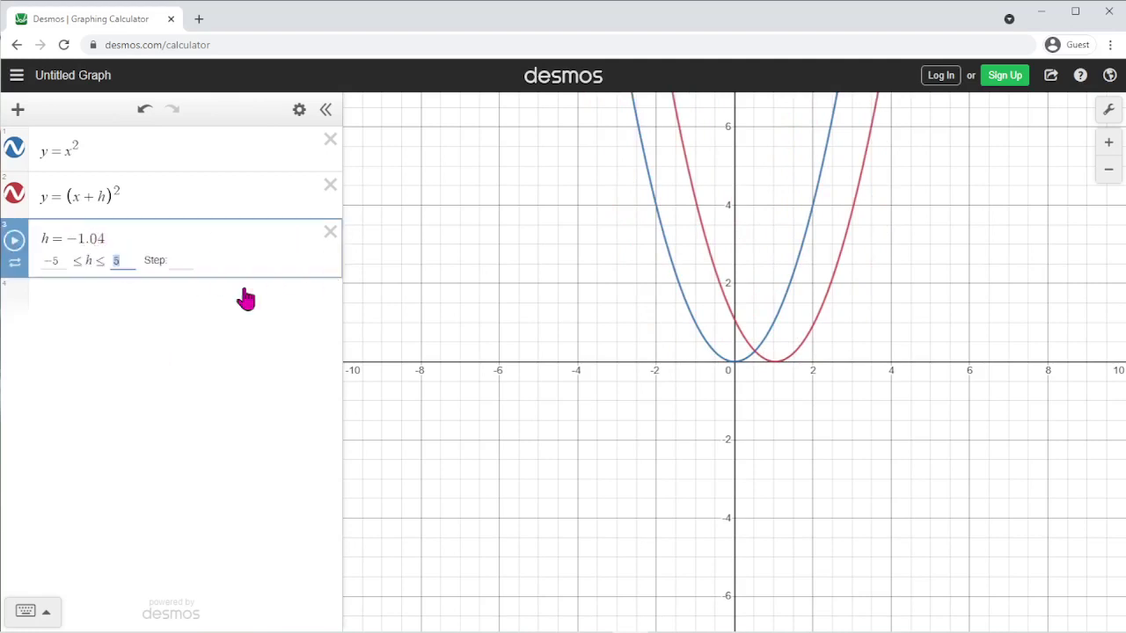
type("0.001")
key("Return")
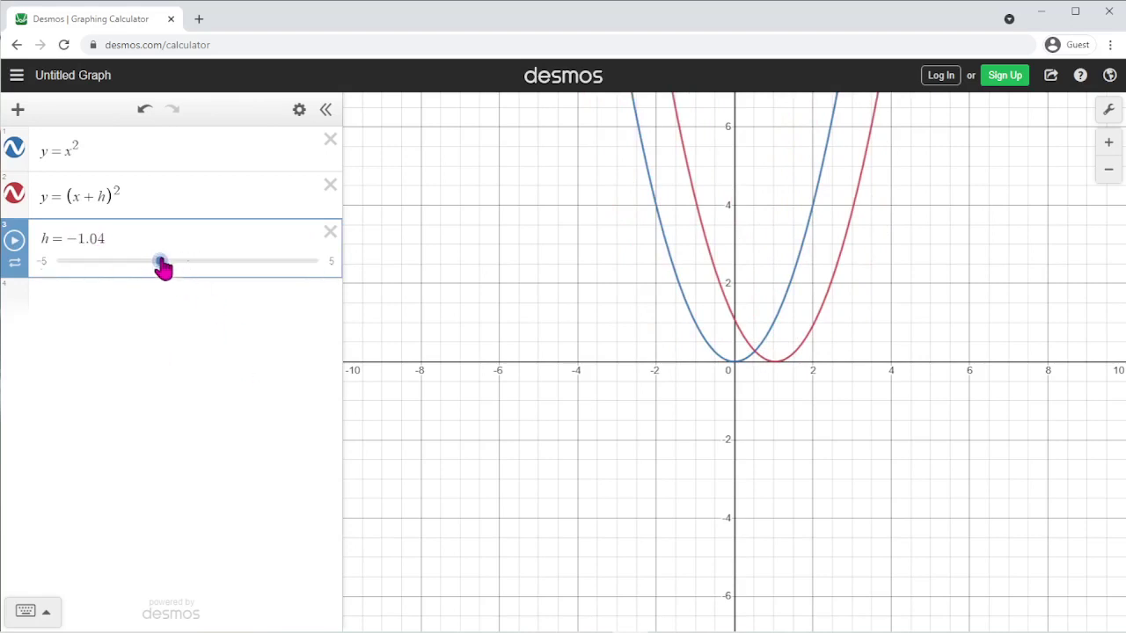
left_click_drag(163, 265, 166, 269)
left_click(328, 264)
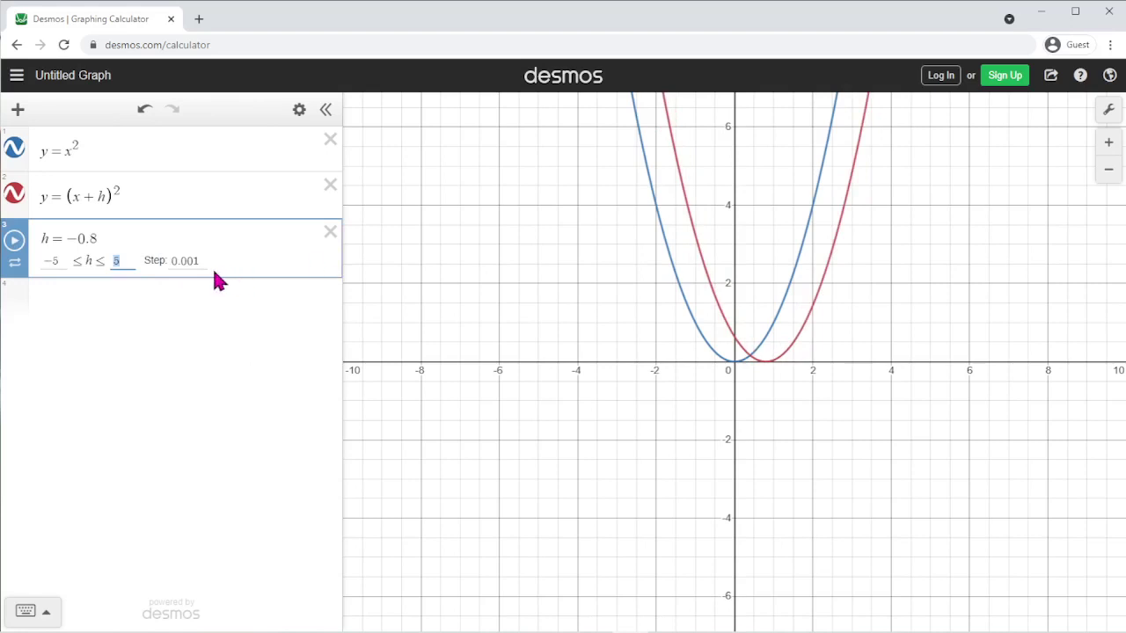
left_click(197, 255)
key("Return")
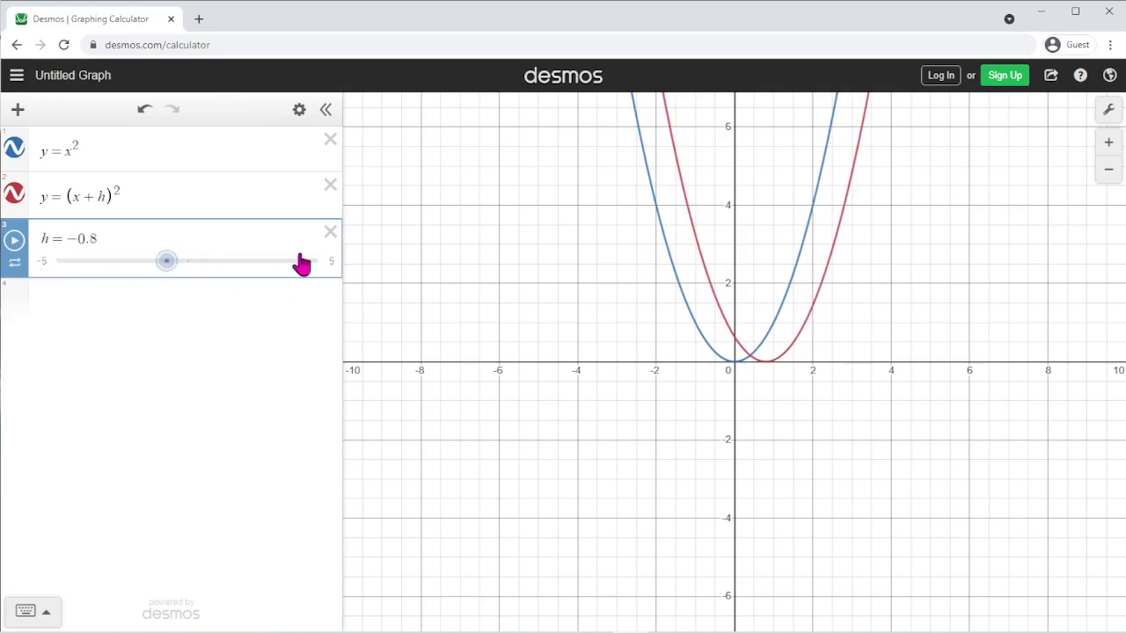
left_click_drag(175, 264, 131, 267)
left_click(159, 266)
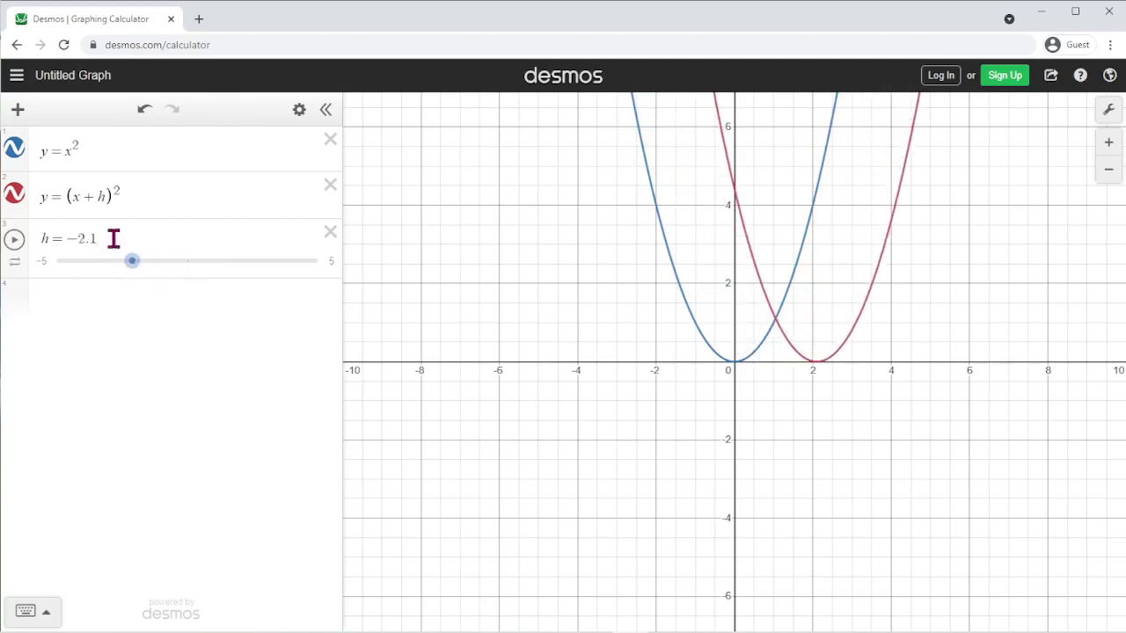
Change the h slider's Step value to 1.
left_click(329, 262)
left_click(199, 261)
left_click(197, 268)
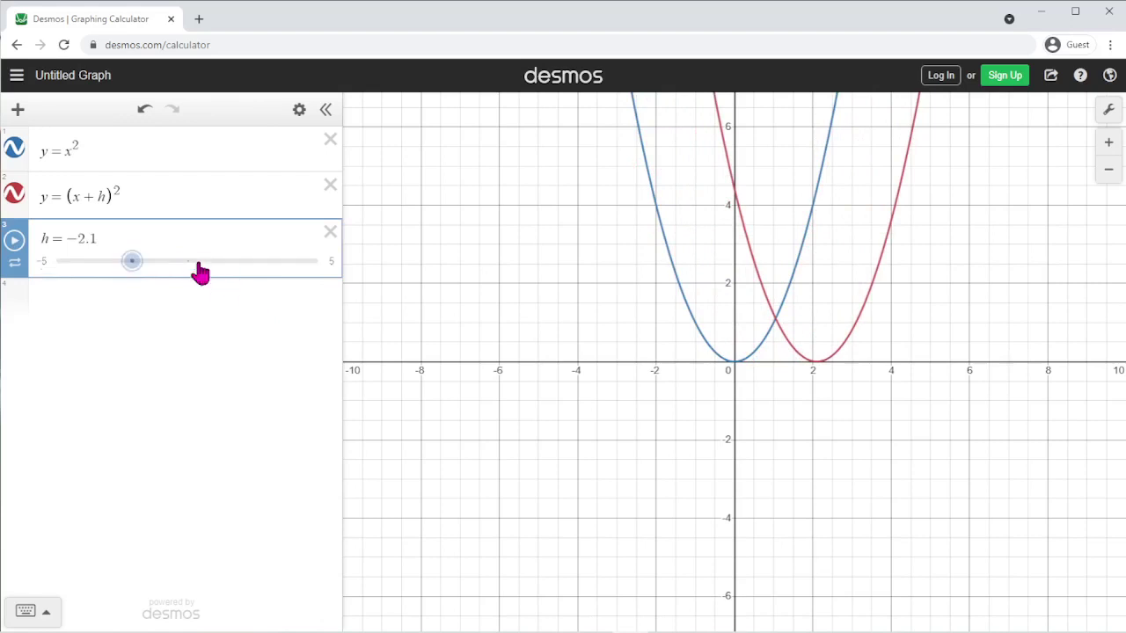
left_click_drag(131, 284, 208, 290)
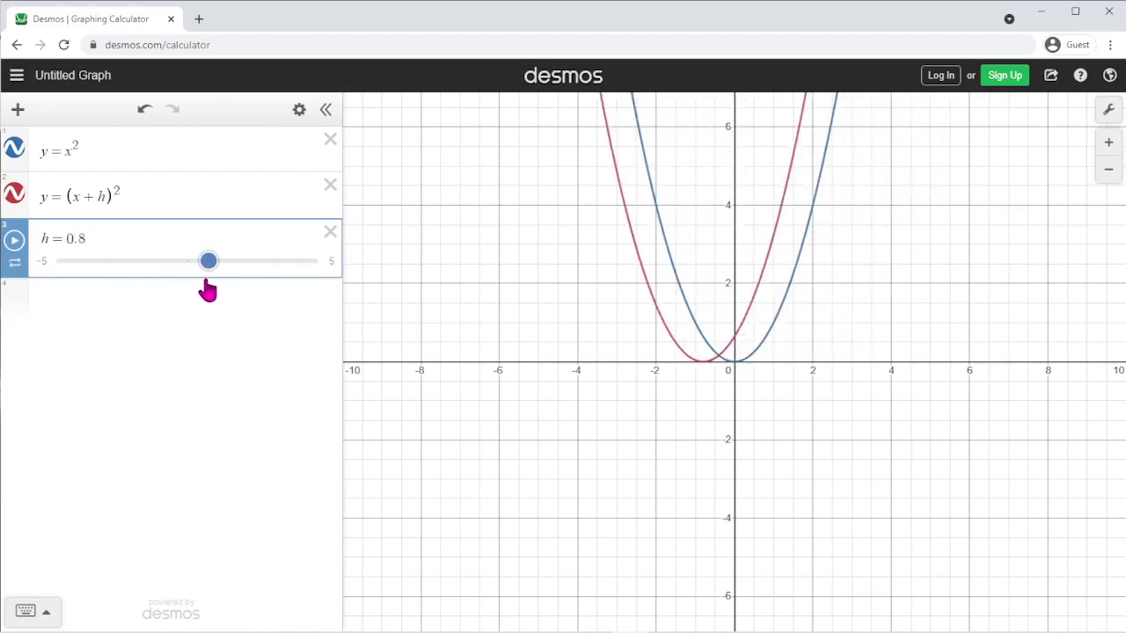
left_click(327, 263)
left_click(185, 261)
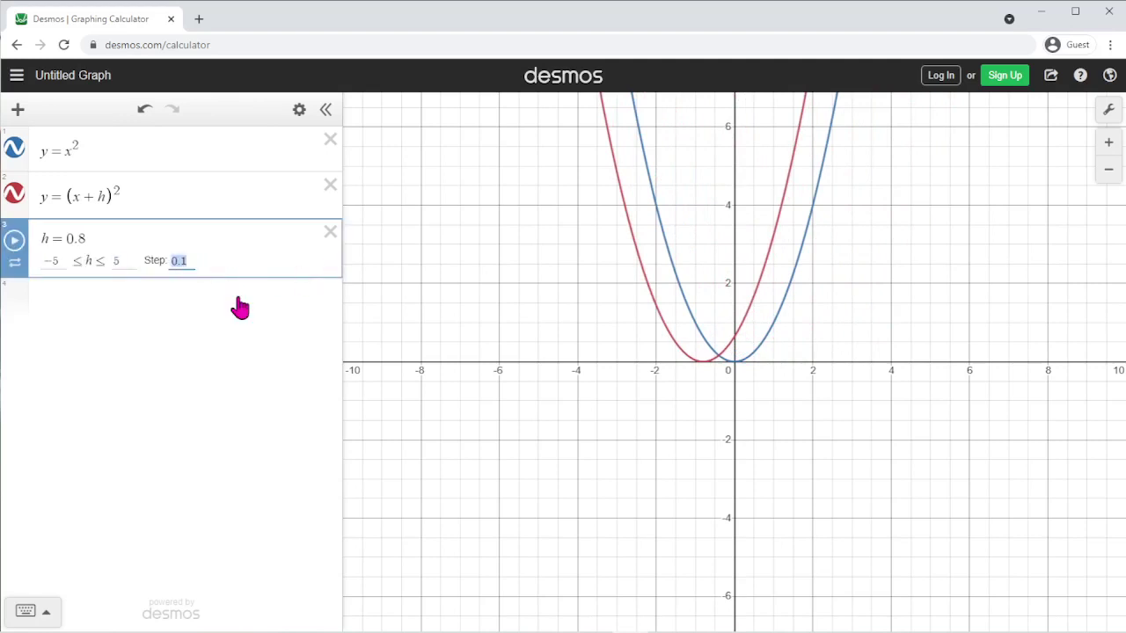
type("1")
left_click(70, 397)
Move h to -2.1, placing the red parabola right of the blue one.
left_click_drag(216, 274, 167, 284)
left_click(329, 263)
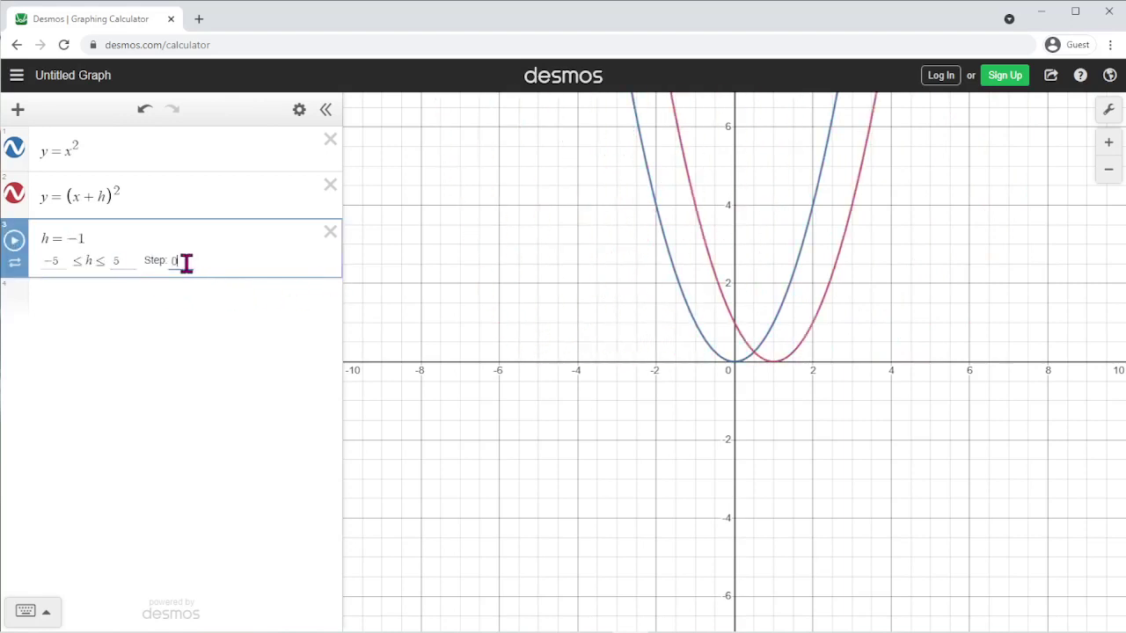
left_click(183, 272)
left_click_drag(162, 271, 231, 295)
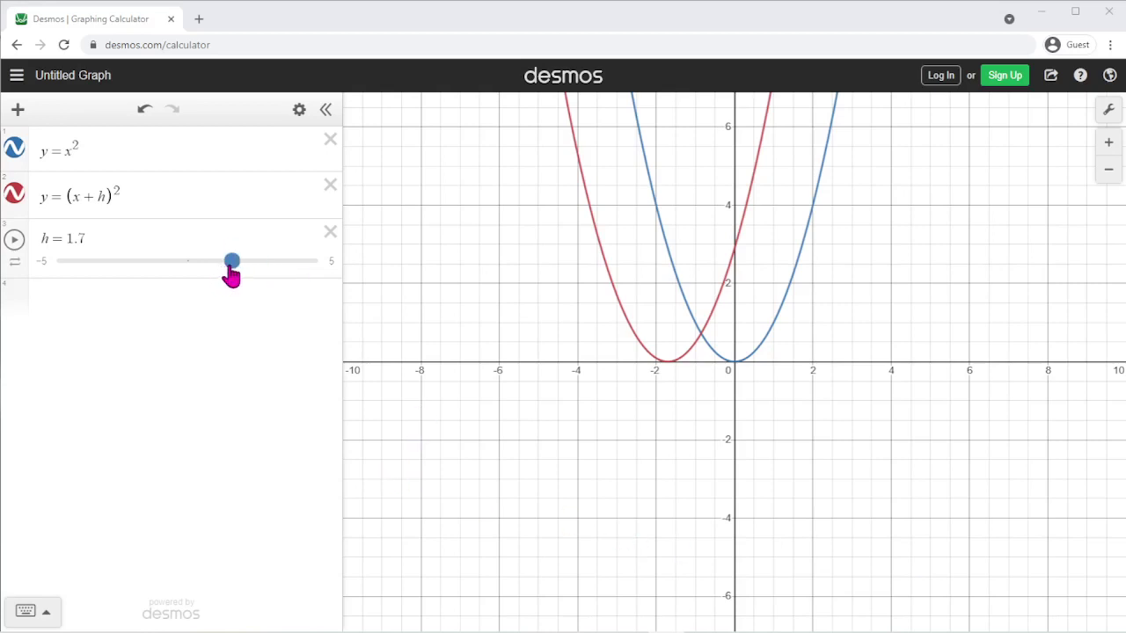
Drag the h slider thumb from 1.7 back to 0.
left_click_drag(231, 273, 188, 269)
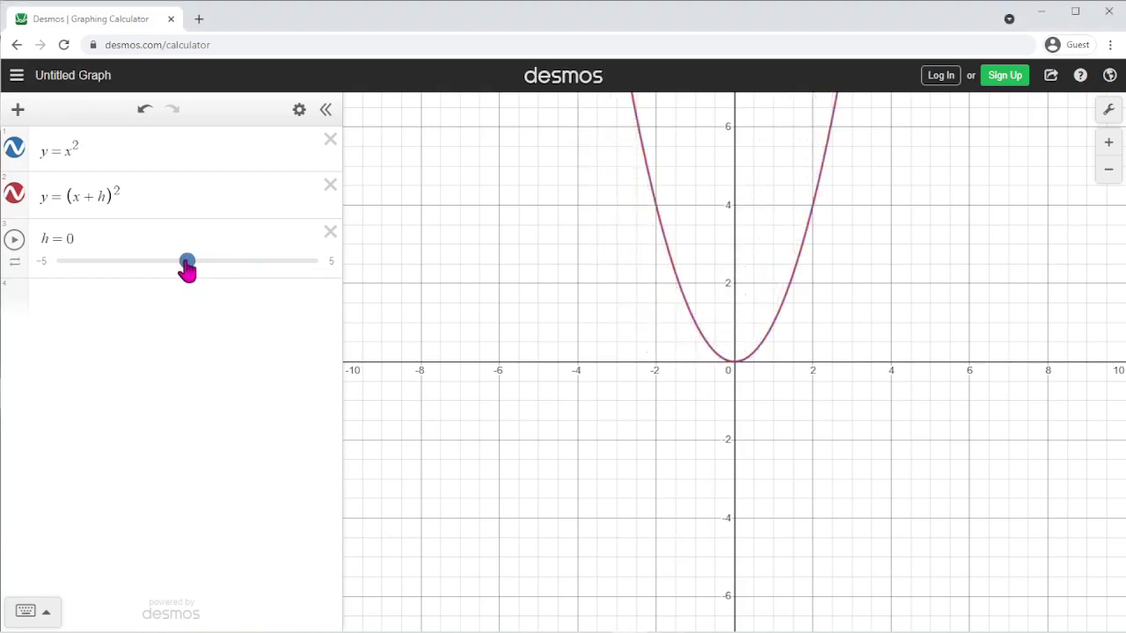
Generate the graph's permanent share link and copy it.
left_click(1050, 83)
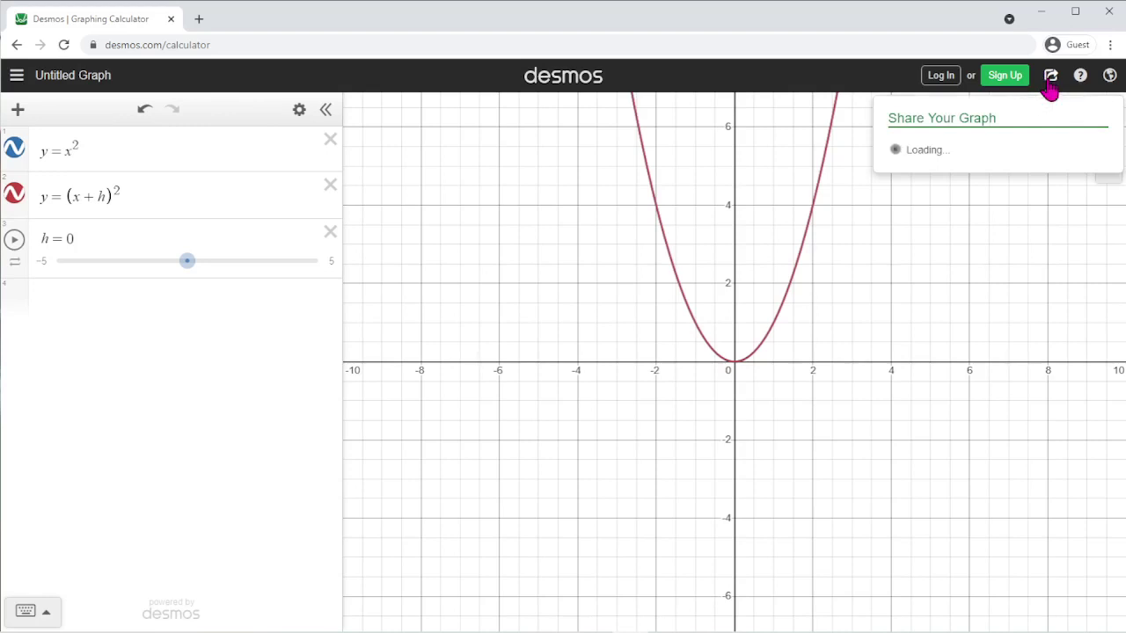
left_click(1030, 172)
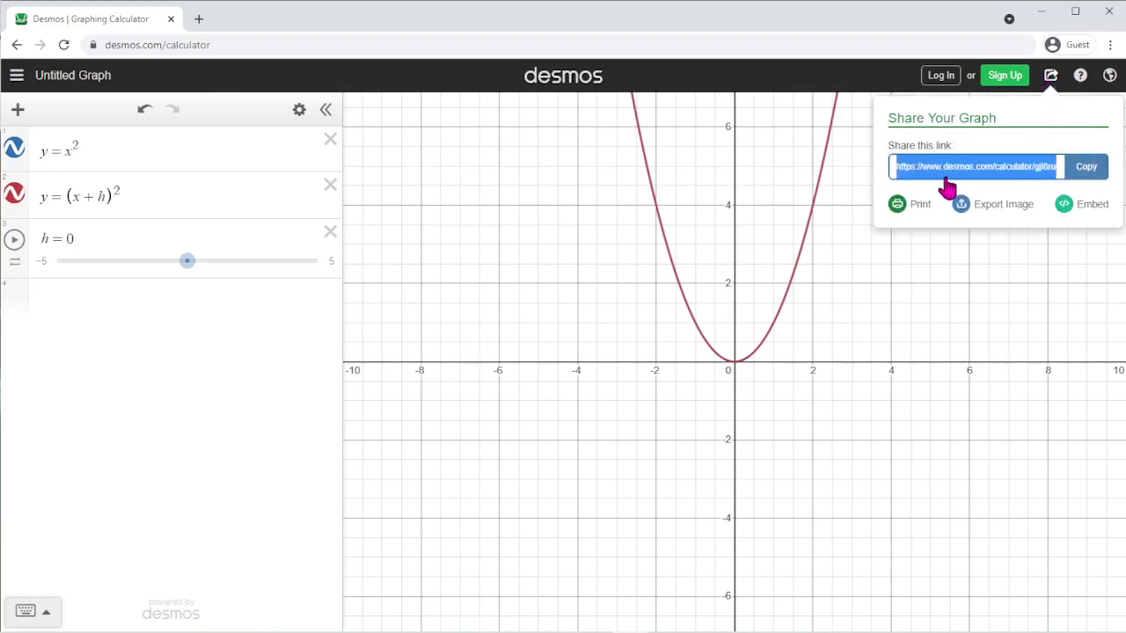
left_click(1087, 170)
Load the copied share link in a second browser tab.
left_click(200, 20)
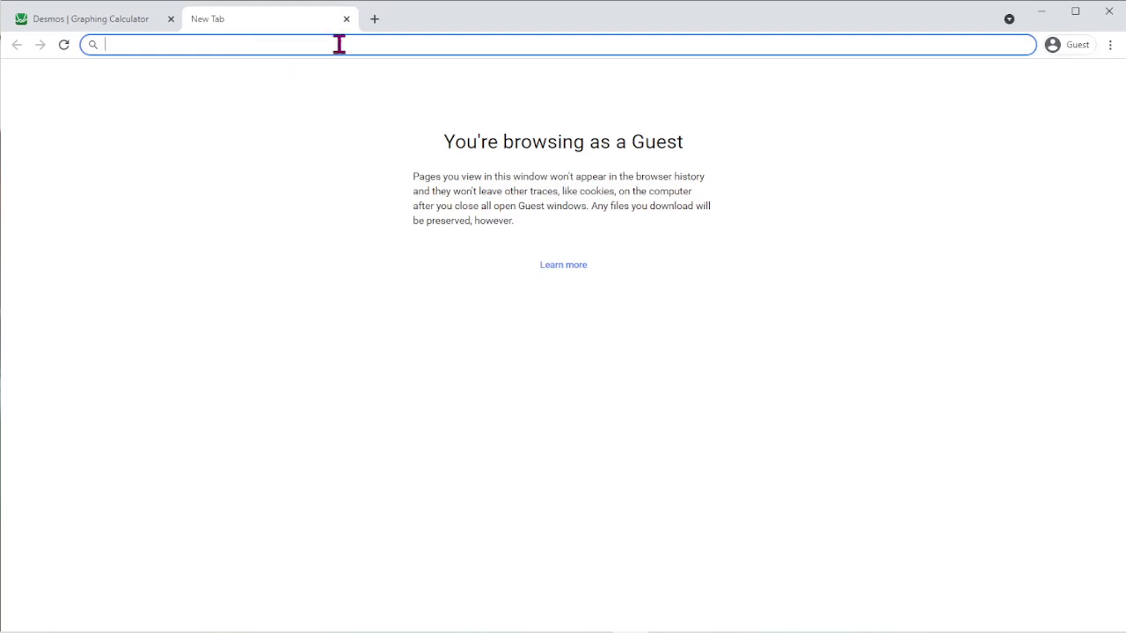
key("ctrl+v")
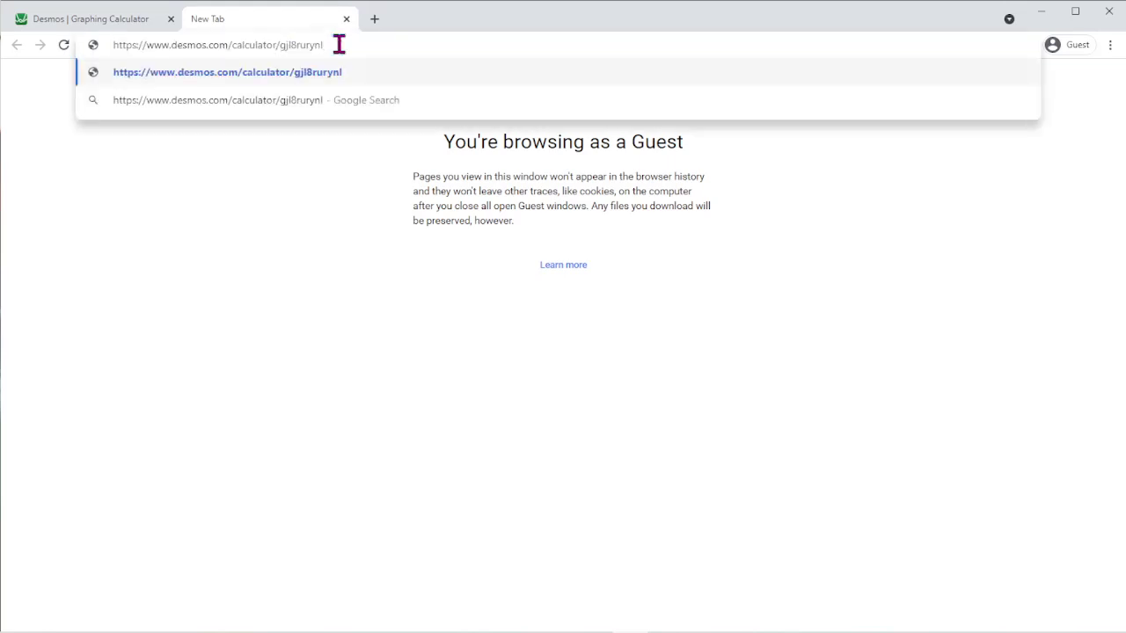
key("Return")
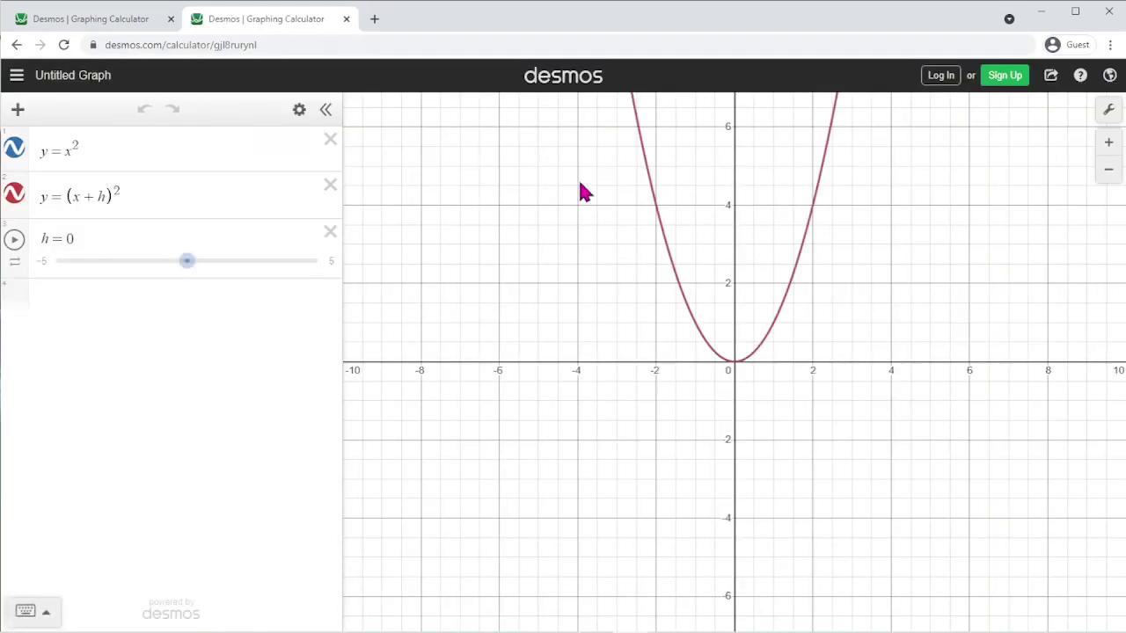
Drag h in the shared tab to shift the red parabola, then close the original tab's Share panel.
left_click(121, 26)
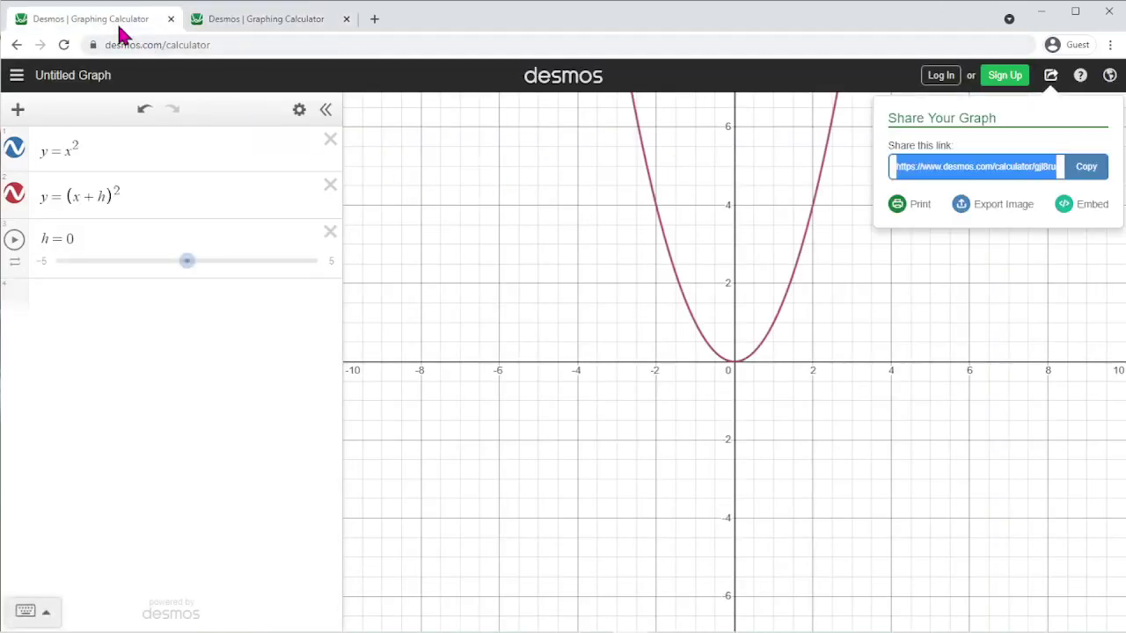
left_click(250, 26)
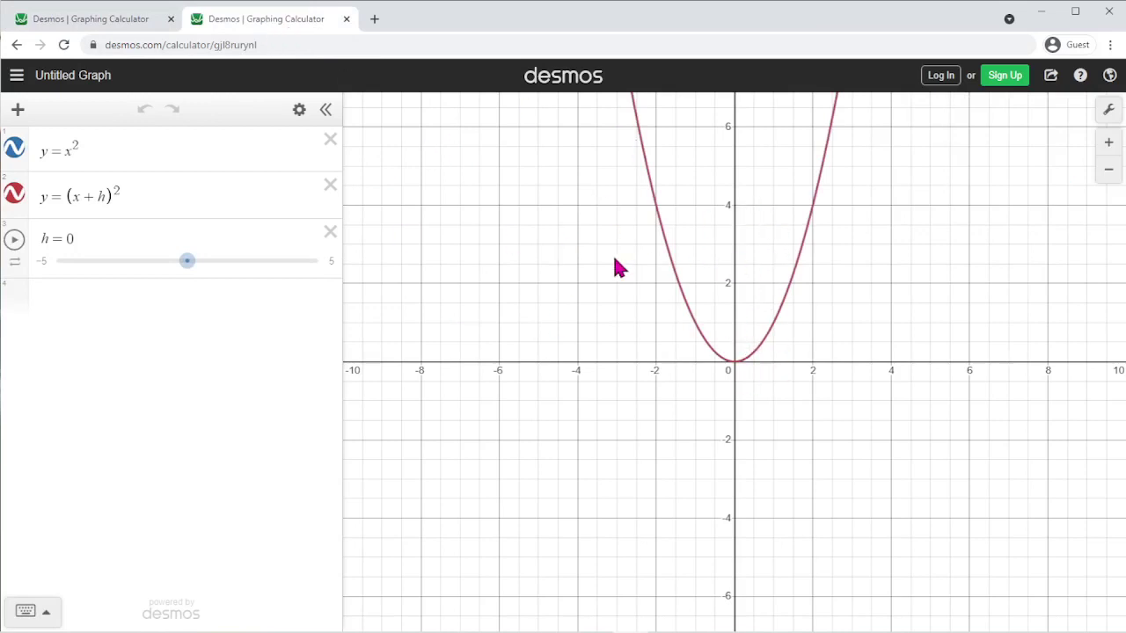
left_click_drag(187, 261, 145, 274)
left_click(19, 18)
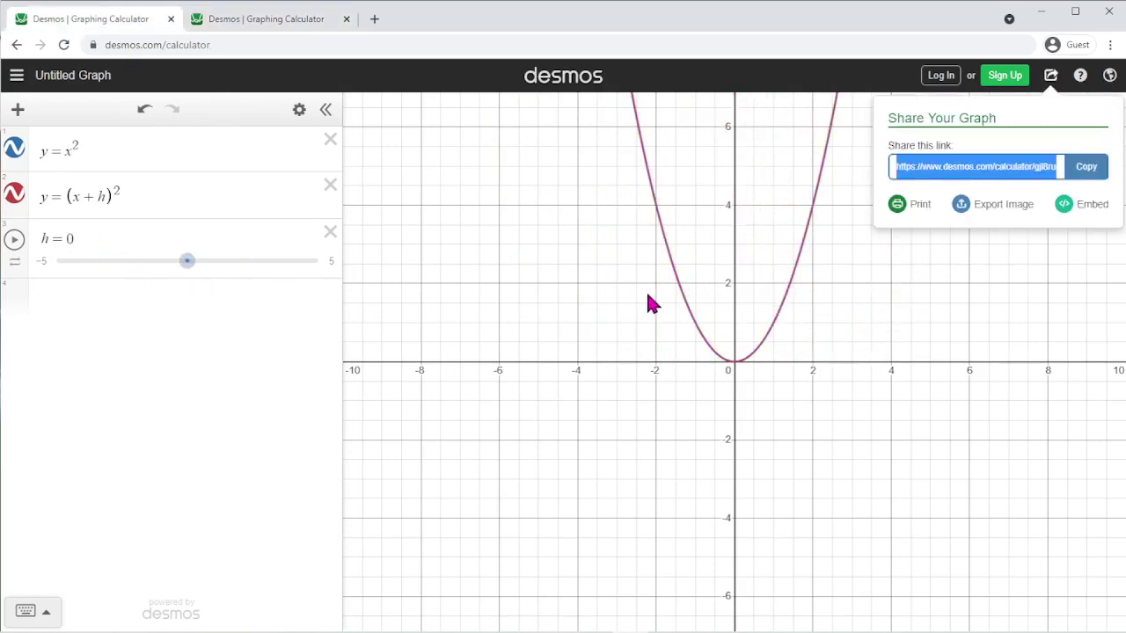
left_click(521, 338)
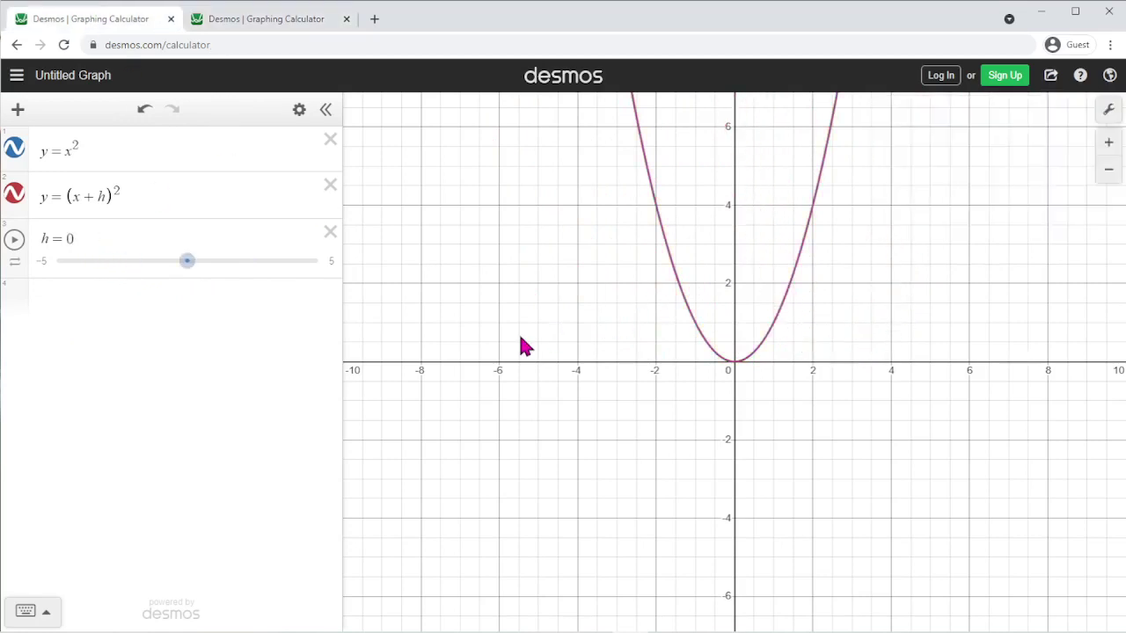
Reload the shared graph tab, discarding the h change so h returns to 0.
left_click(234, 27)
left_click(63, 45)
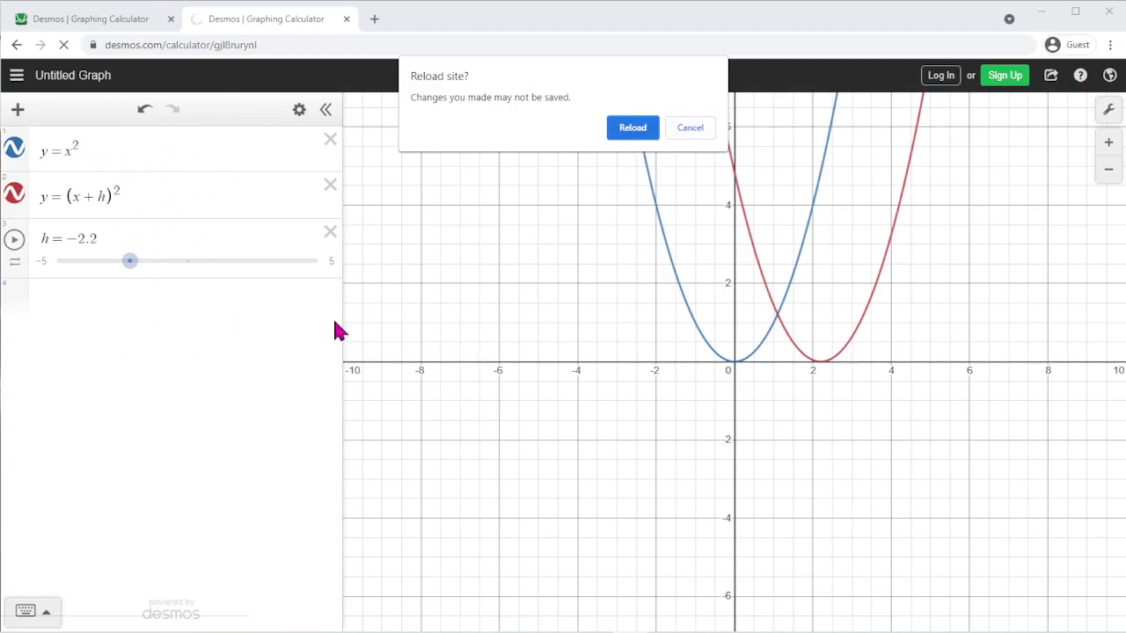
left_click(635, 130)
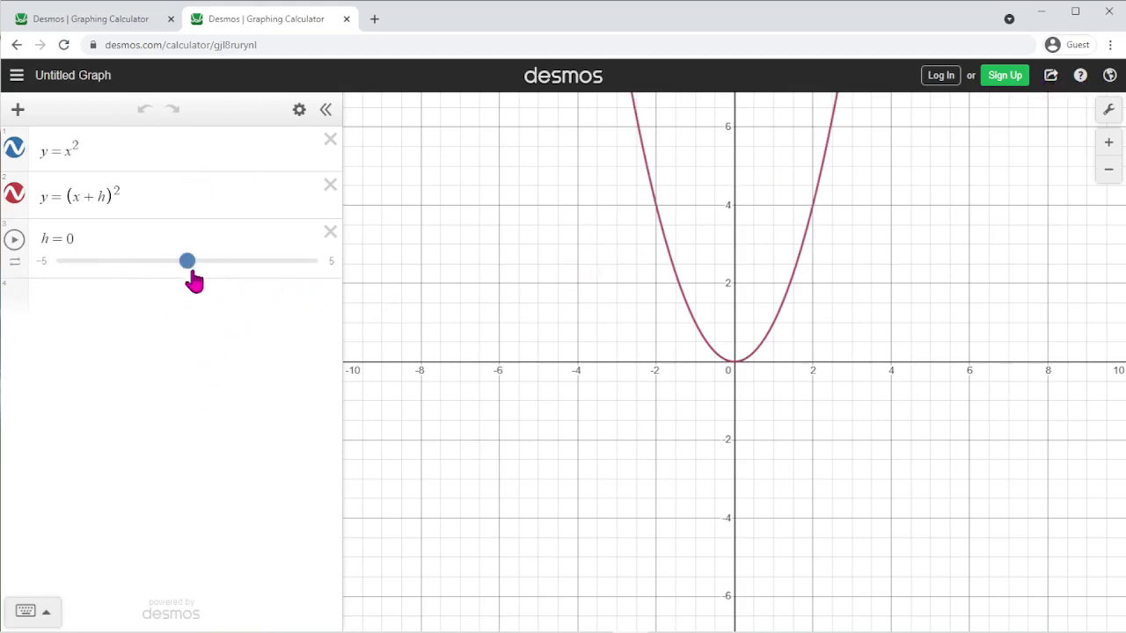
Reload the shared tab from its link and drag h to 5, moving the red parabola left.
left_click(316, 45)
key("ctrl+c")
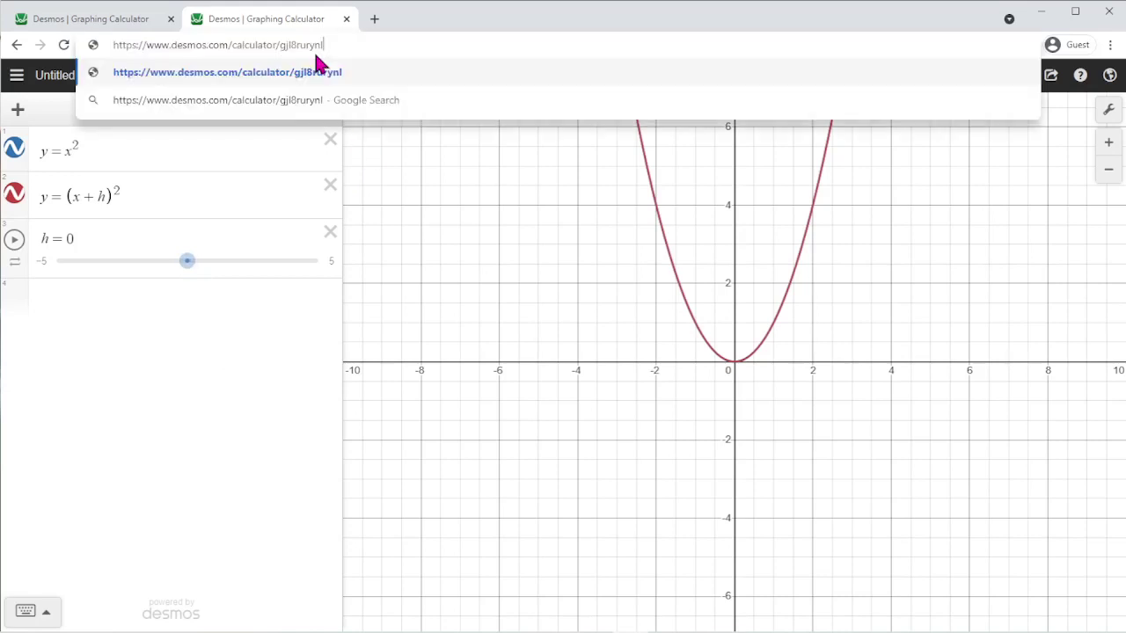
key("Return")
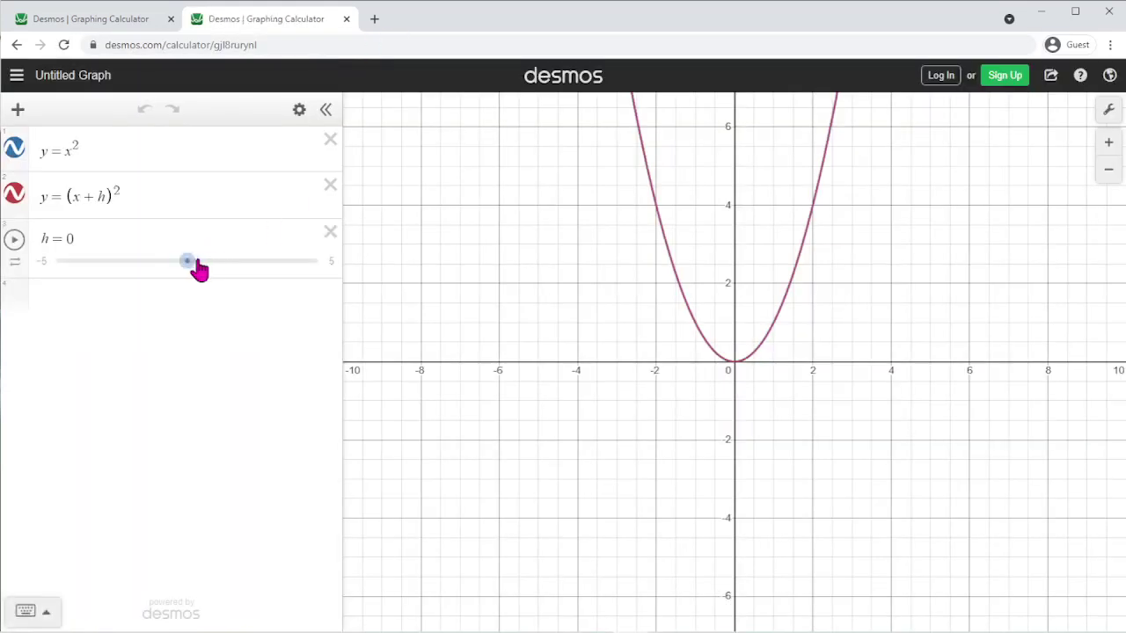
left_click_drag(183, 269, 328, 285)
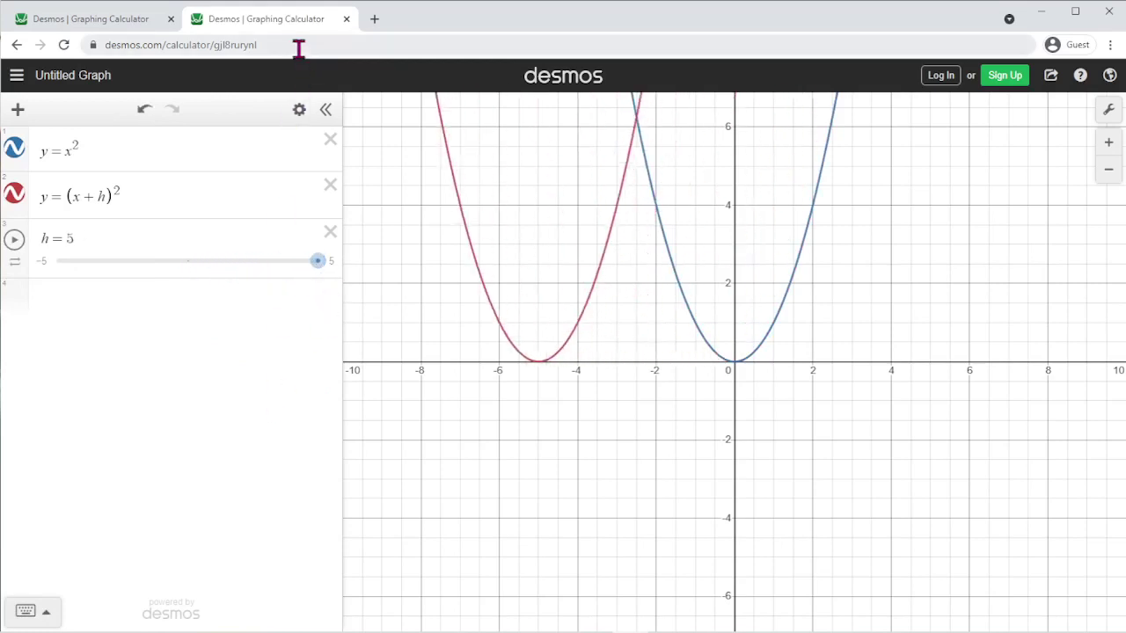
Load the share link in a third tab, showing h = 0.
left_click(374, 18)
key("ctrl+v")
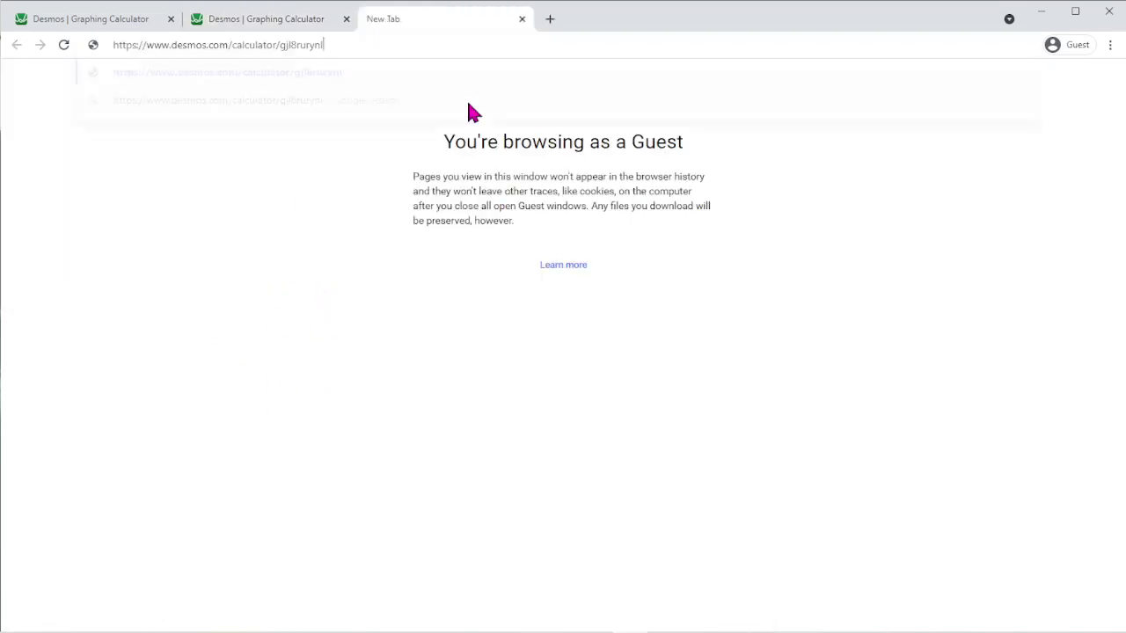
key("Return")
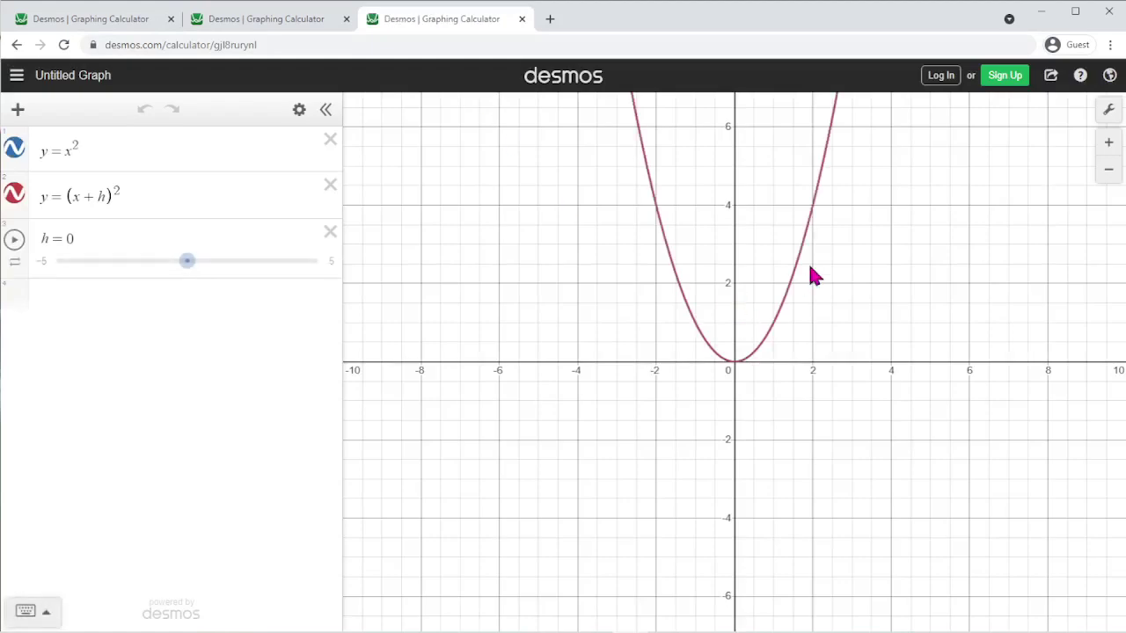
In the original tab, set h to -5 so the red vertex sits at x = 5.
left_click(123, 20)
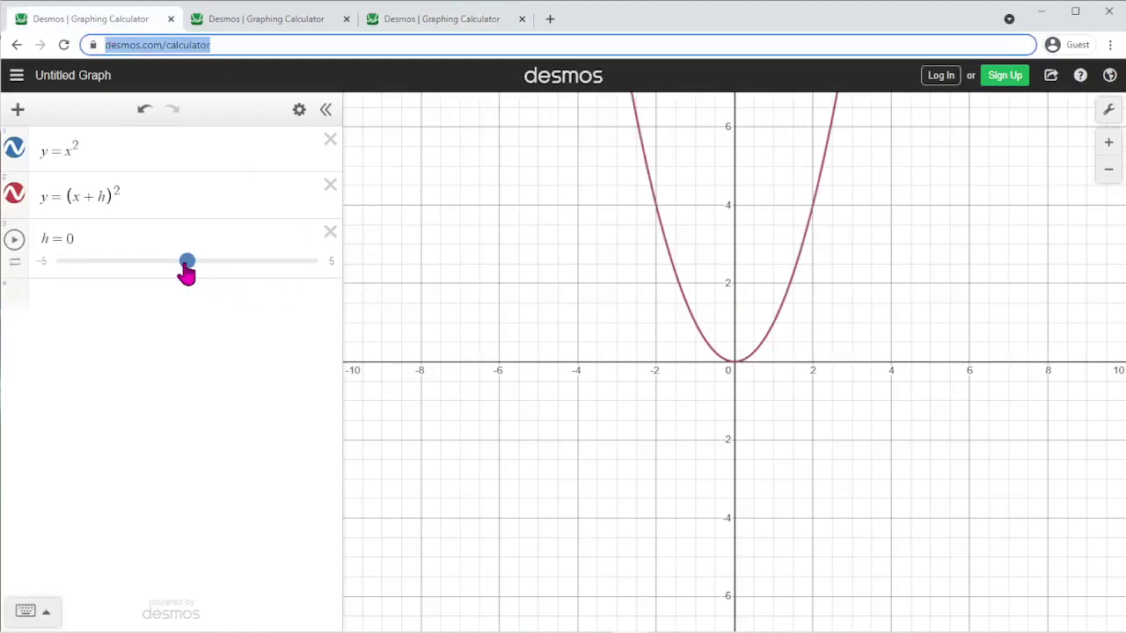
left_click_drag(186, 262, 93, 268)
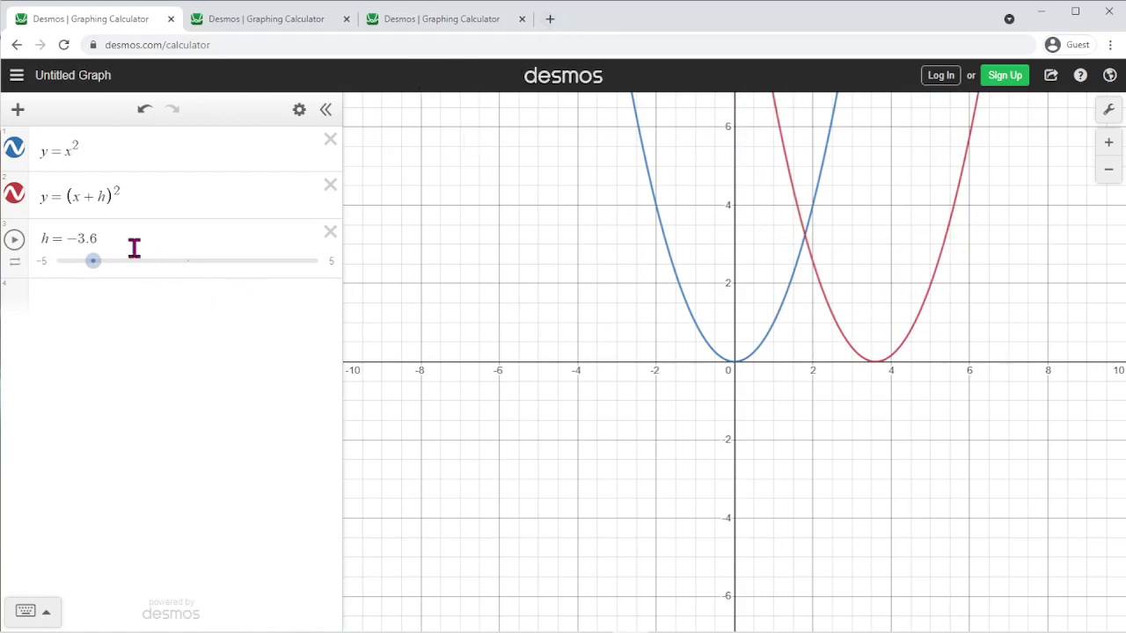
left_click_drag(93, 271, 46, 275)
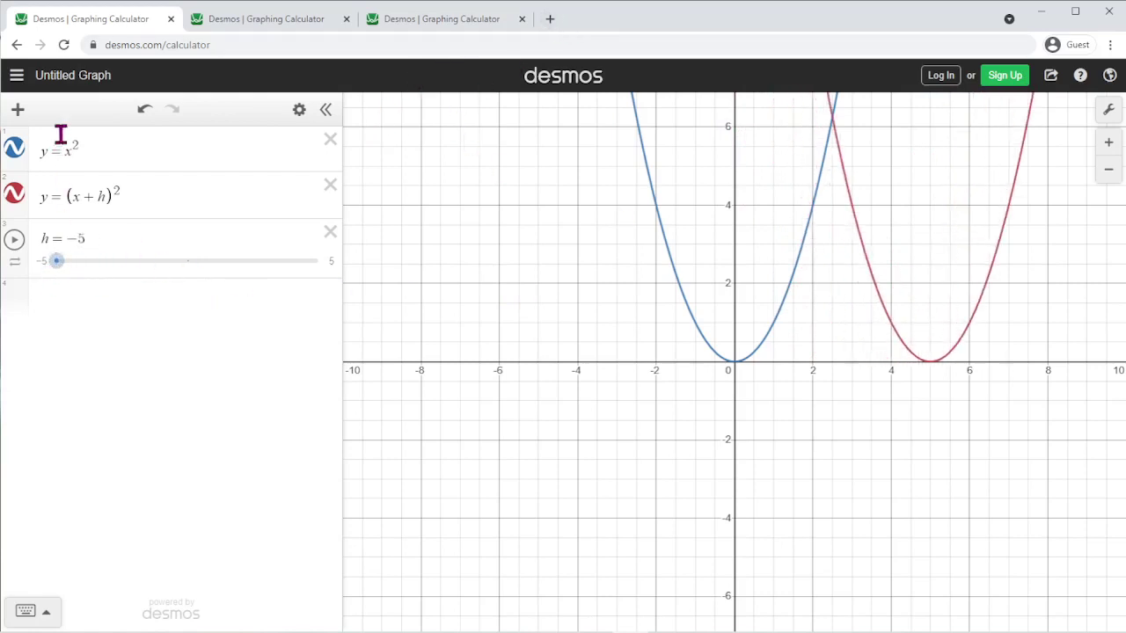
Load the share link in a fourth tab showing h = 0, and reveal its full URL.
left_click(550, 18)
key("ctrl+v")
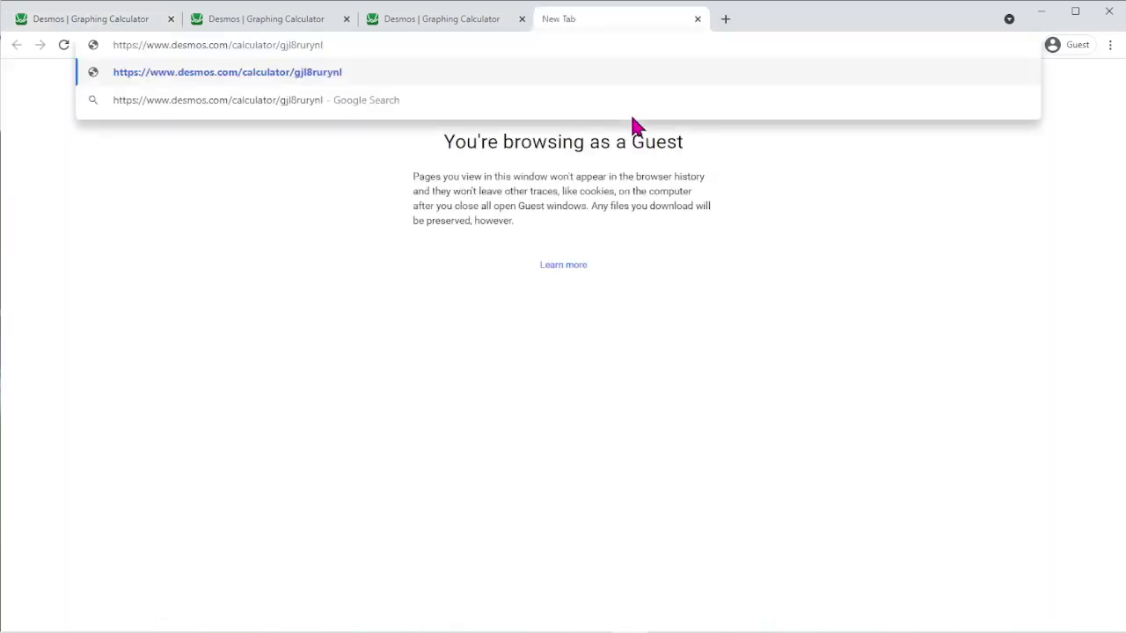
key("Return")
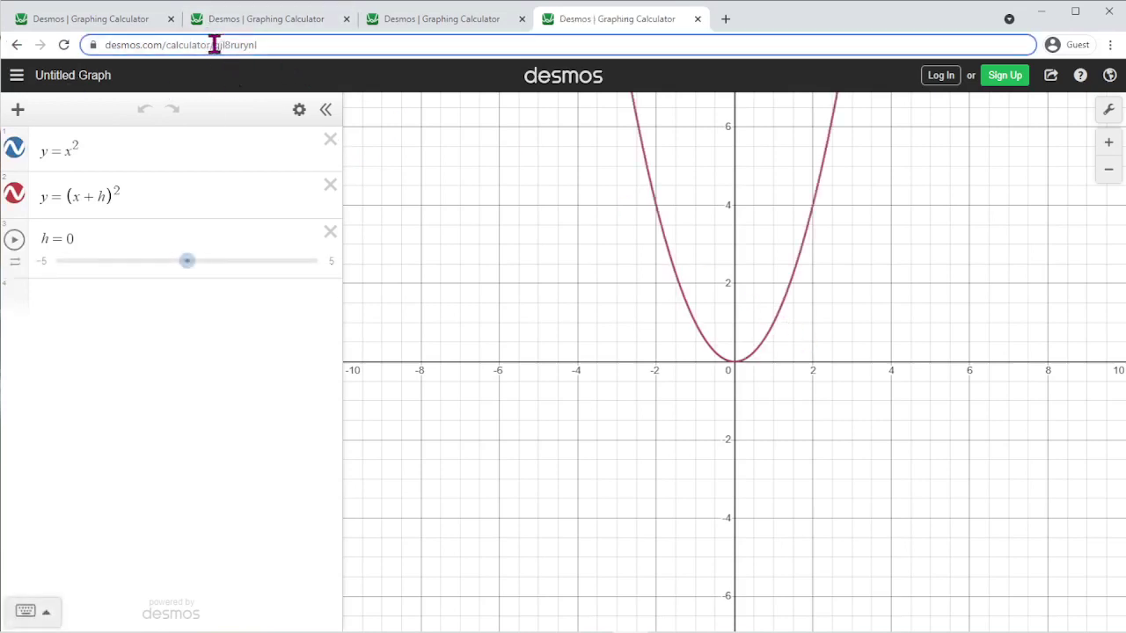
left_click(214, 43)
key("ctrl+c")
left_click(222, 49)
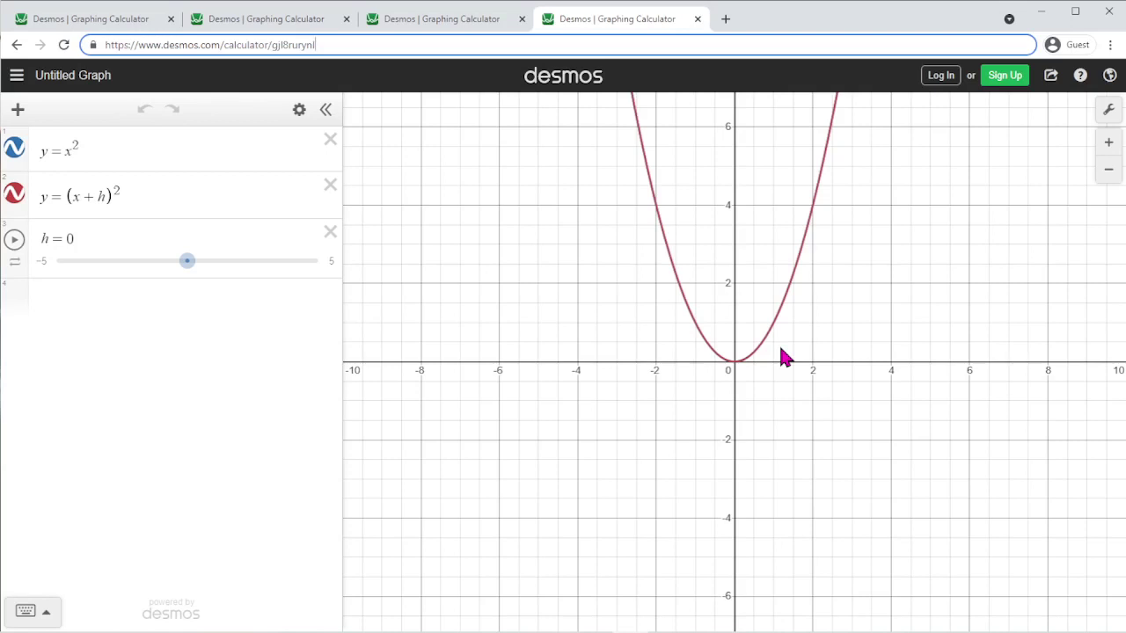
Load the share link in a fifth tab and toggle the y = (x+h)² parabola off and on.
left_click(725, 19)
key("ctrl+v")
key("Return")
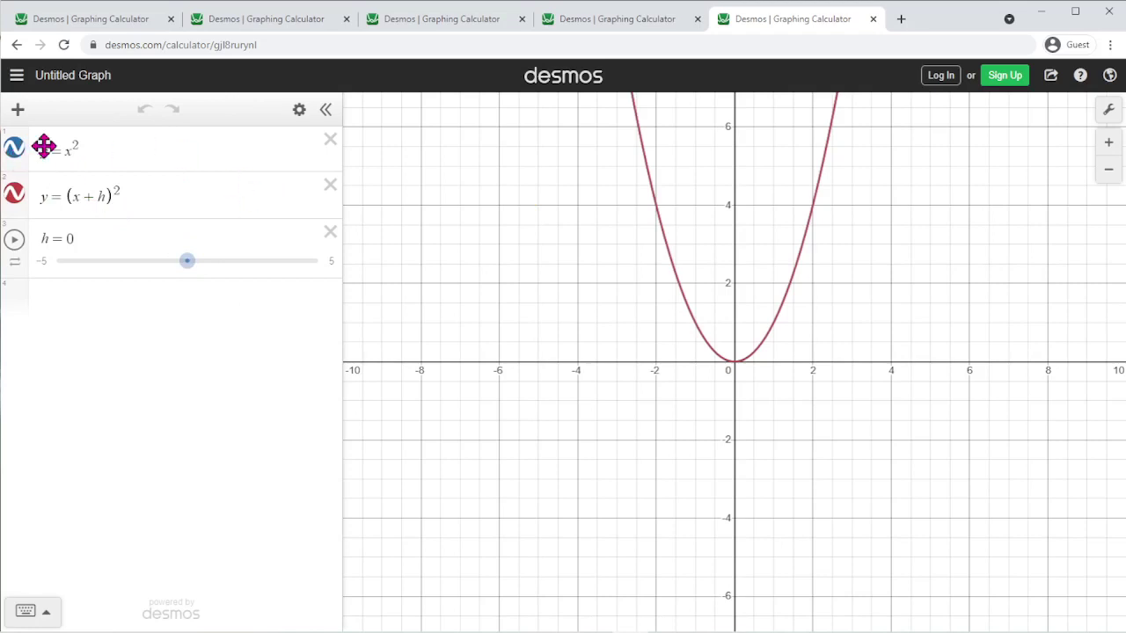
left_click(14, 196)
left_click(15, 199)
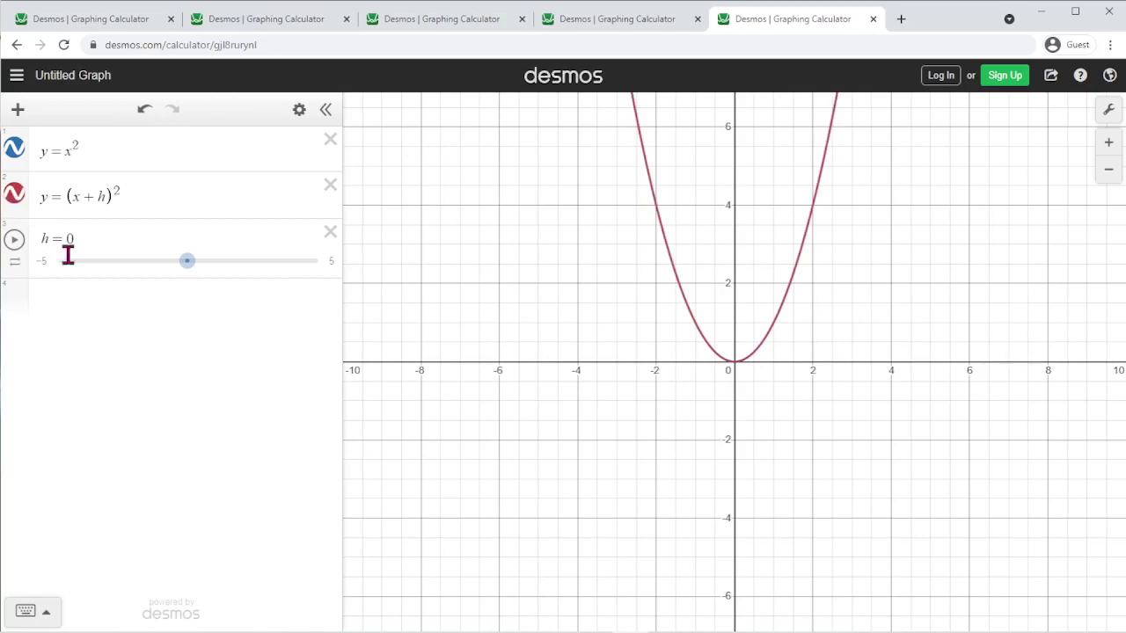